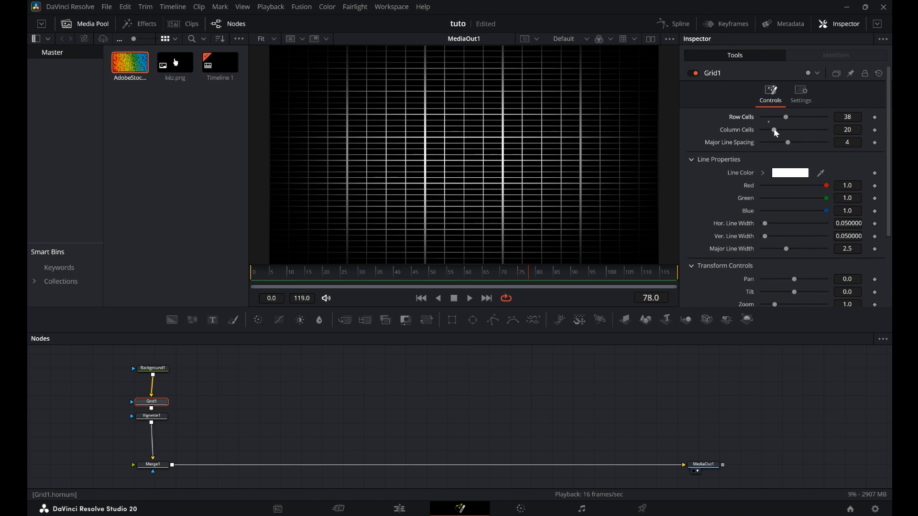
Set the grid's line color to a dark green.
left_click(791, 173)
left_click(364, 178)
left_click(569, 351)
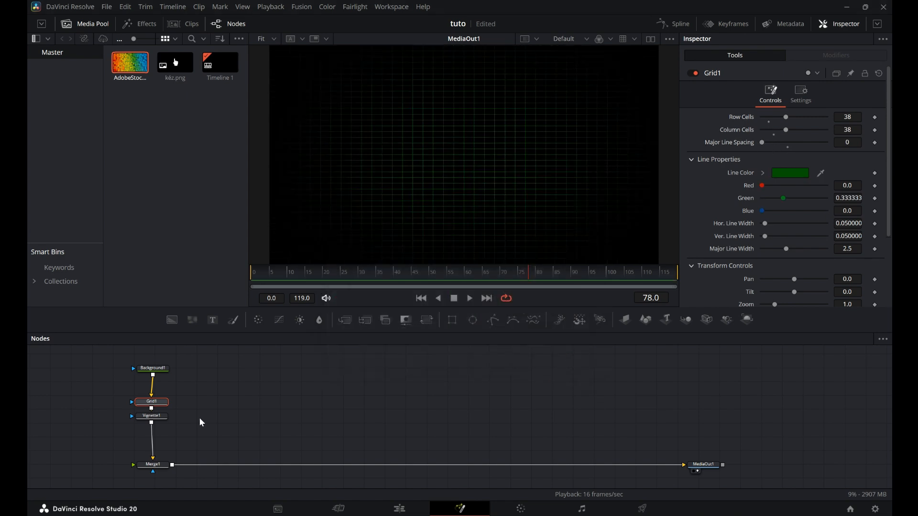
Select the background node and set its color to green #008100.
left_click(155, 371)
left_click(782, 180)
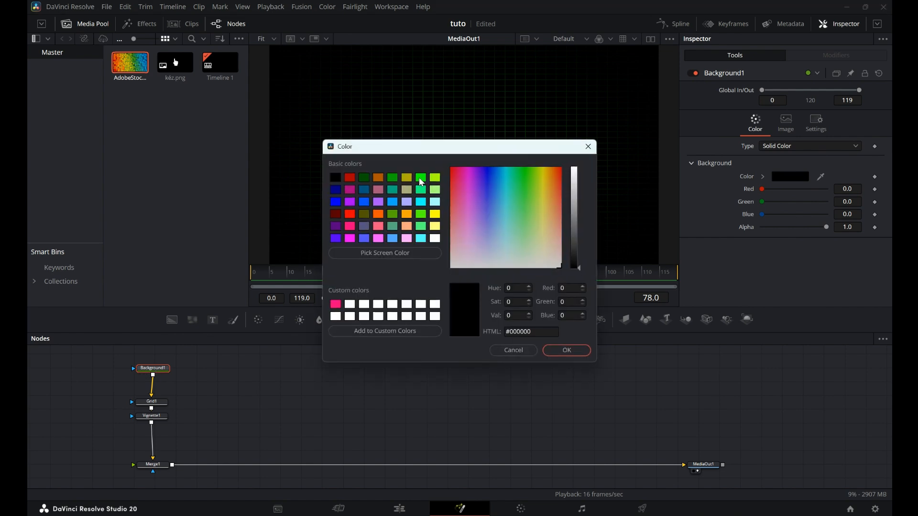
left_click(421, 179)
left_click_drag(579, 168, 582, 217)
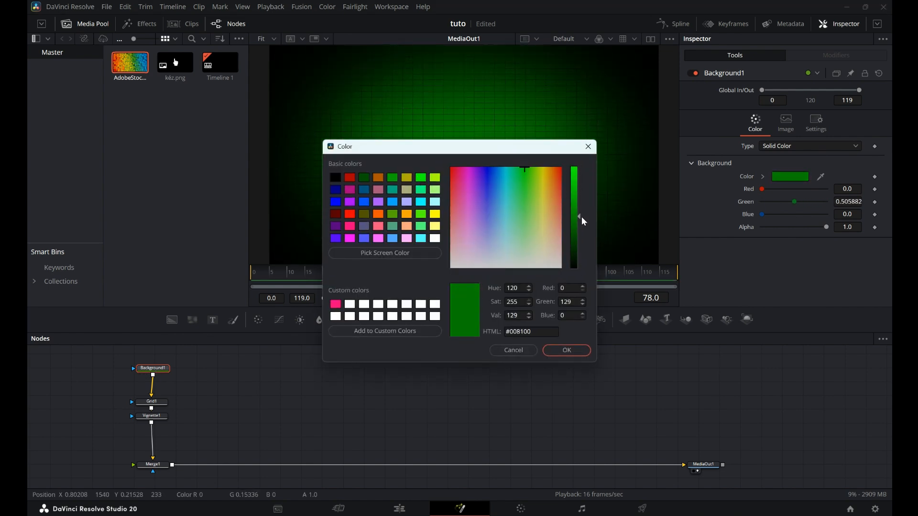
left_click(567, 352)
Set the vignette's size to about 0.43 and its color to a very dark green.
left_click(152, 416)
left_click_drag(790, 148, 783, 154)
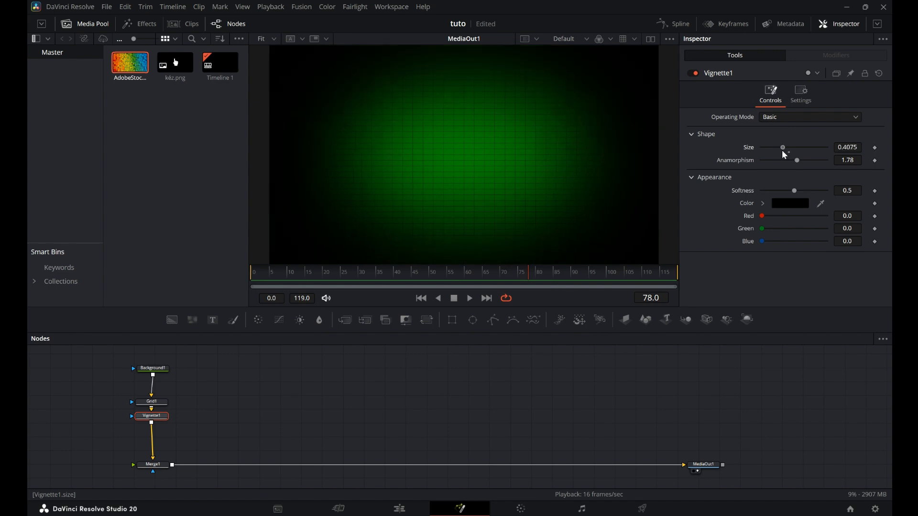
left_click(789, 204)
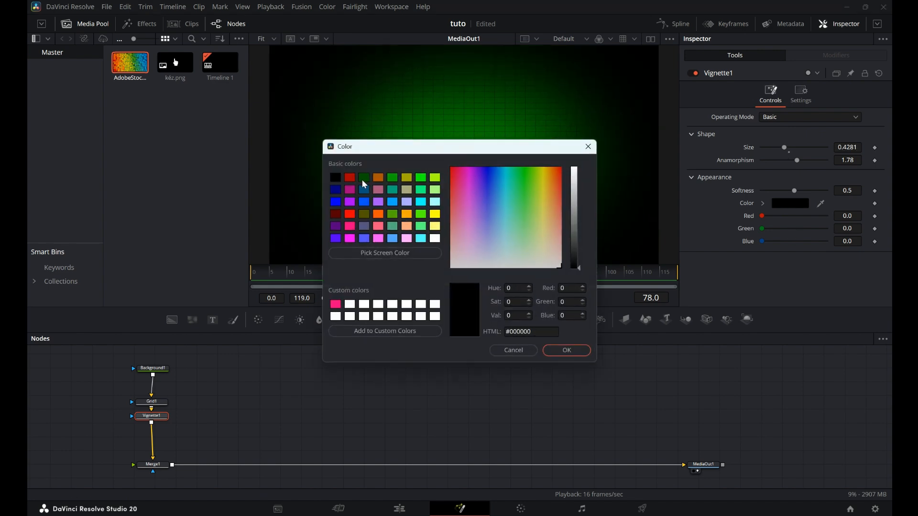
left_click(365, 180)
left_click(581, 237)
left_click_drag(580, 235, 580, 263)
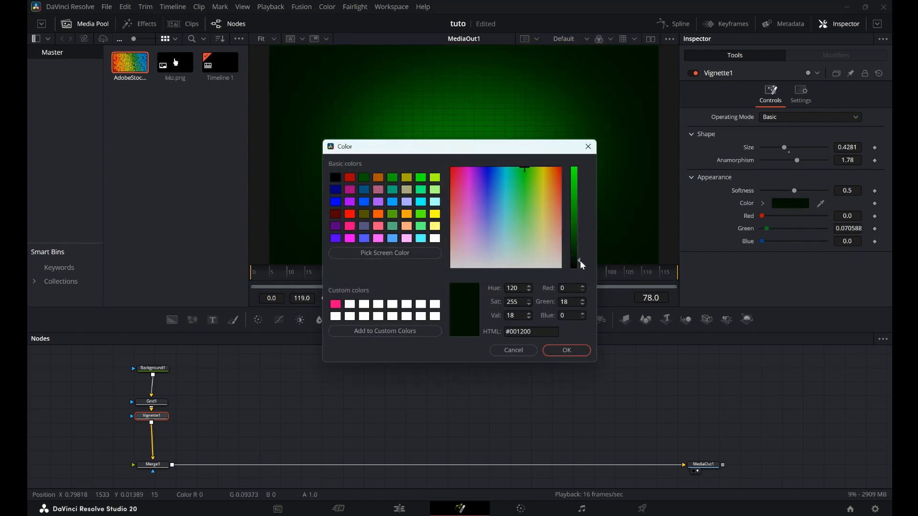
left_click(569, 352)
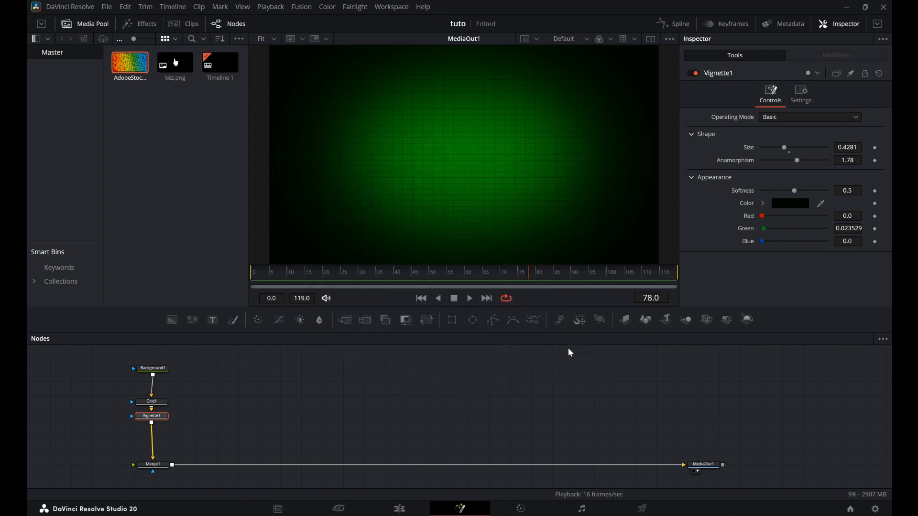
Add the AdobeStock clip from the media pool into the node tree, merged after Merge1.
left_click(198, 465)
left_click_drag(134, 70, 174, 467)
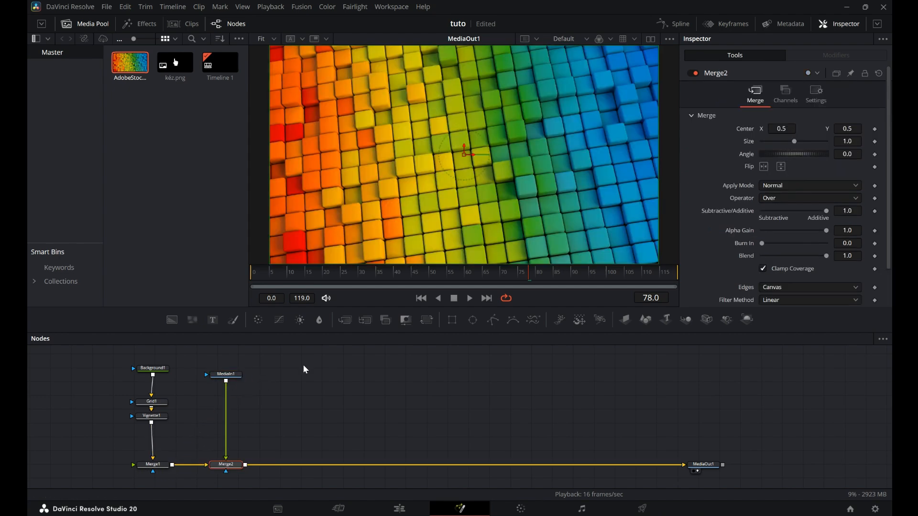
left_click_drag(529, 274, 426, 297)
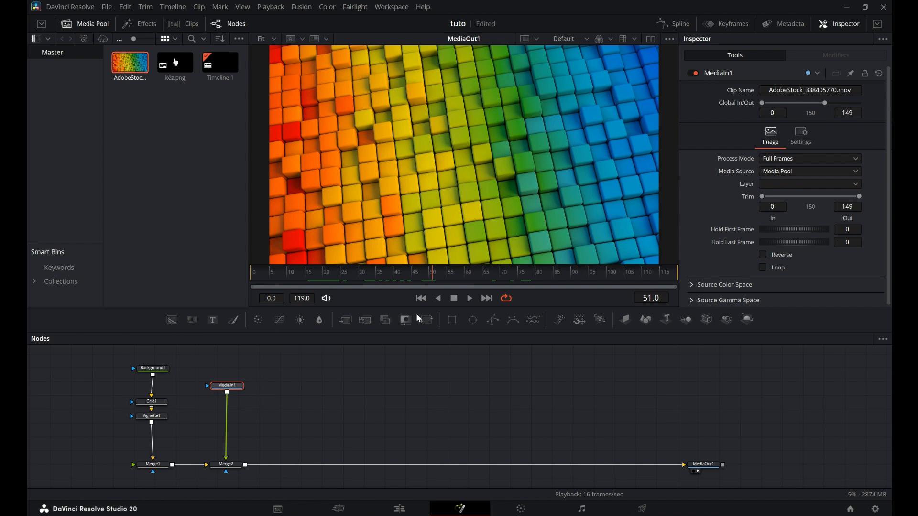
Add a rectangle mask to the clip and soften its edge to about 0.1.
left_click(453, 321)
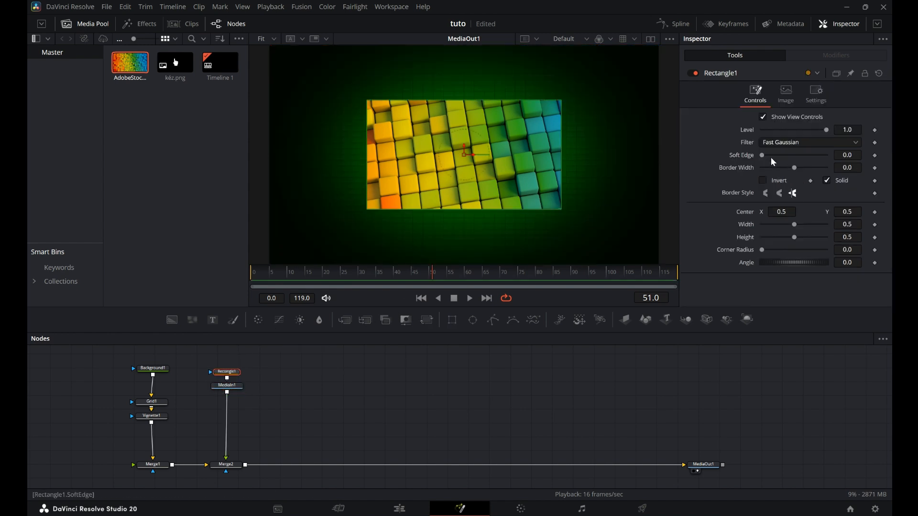
left_click_drag(762, 155, 796, 155)
Insert a Blur node after the clip and set its blur size to about 23.6.
left_click(230, 391)
key("shift+space")
type("bl")
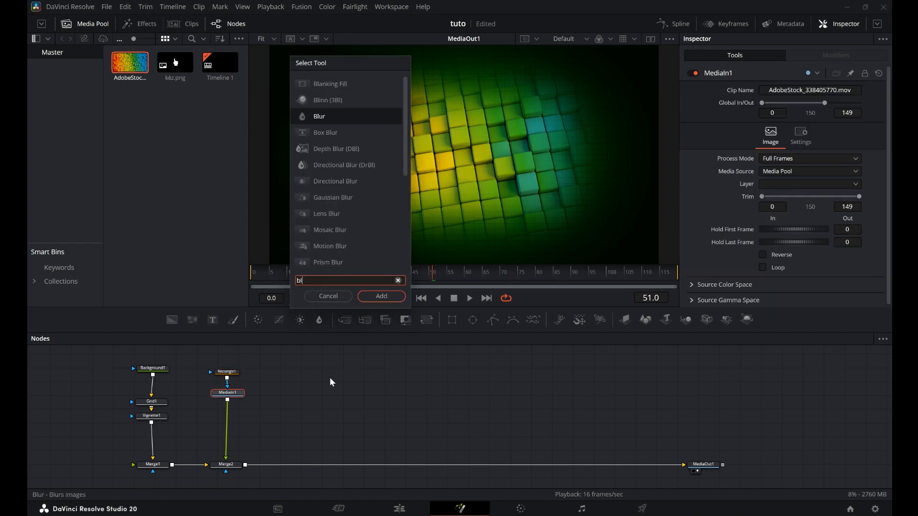
type("u")
left_click(381, 296)
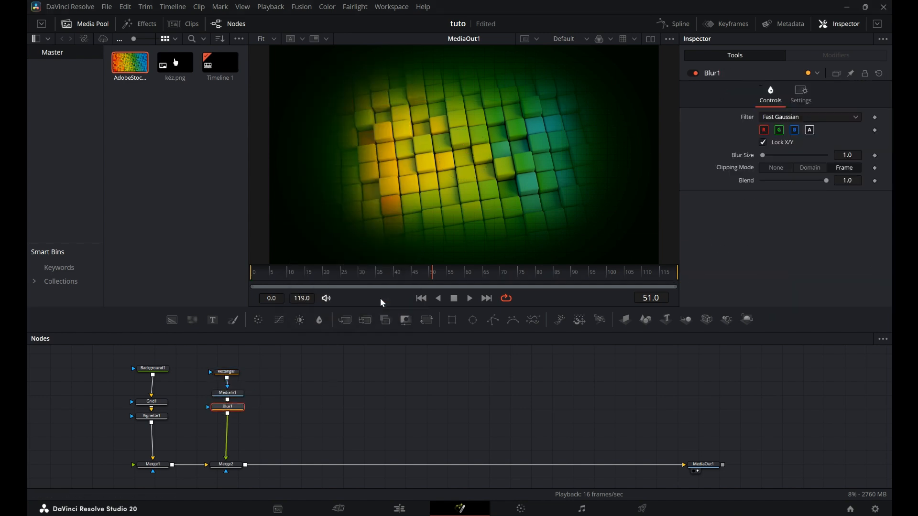
left_click_drag(761, 154, 777, 153)
Add a Color Corrector node after the blur.
key("shift+space")
type("colo")
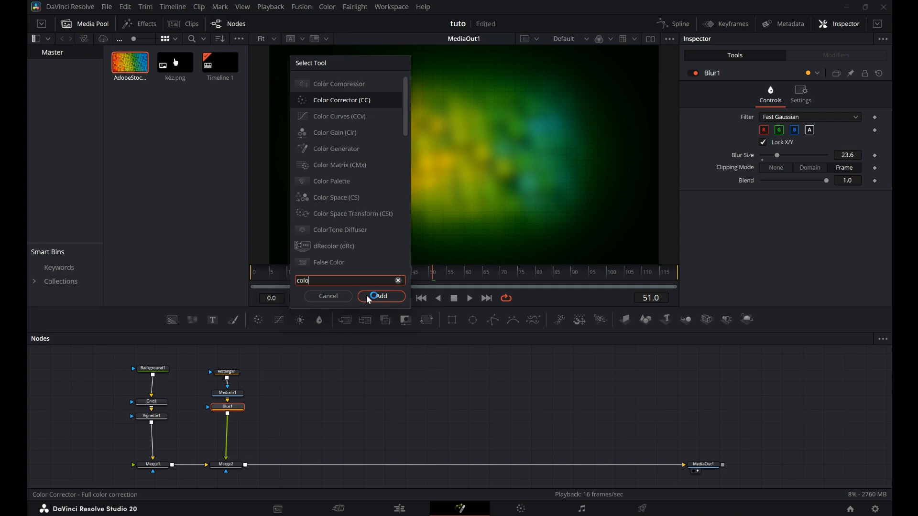
left_click(367, 299)
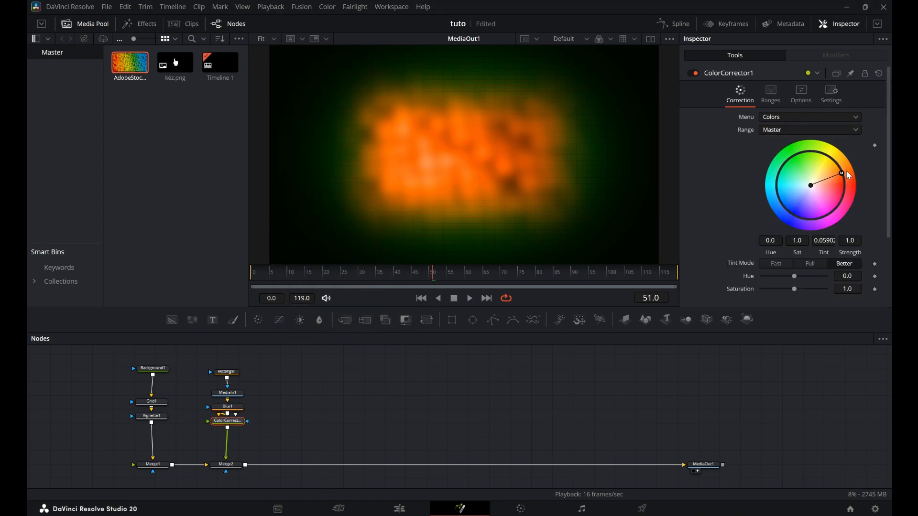
Adjust the clip's rectangle mask to level 0.74, soft edge about 0.135, width 0.457 and height 0.465.
left_click(232, 407)
left_click(470, 297)
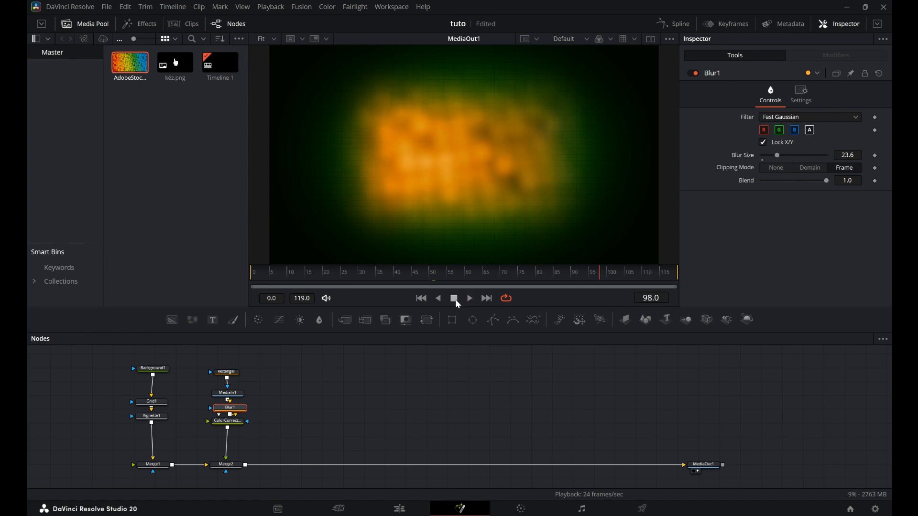
left_click(227, 372)
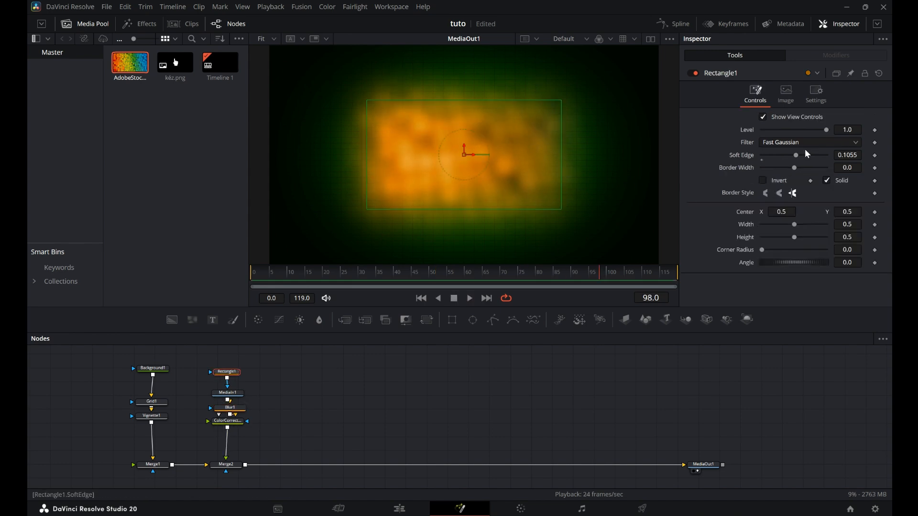
left_click_drag(824, 130, 806, 156)
left_click_drag(791, 225, 794, 237)
left_click(470, 299)
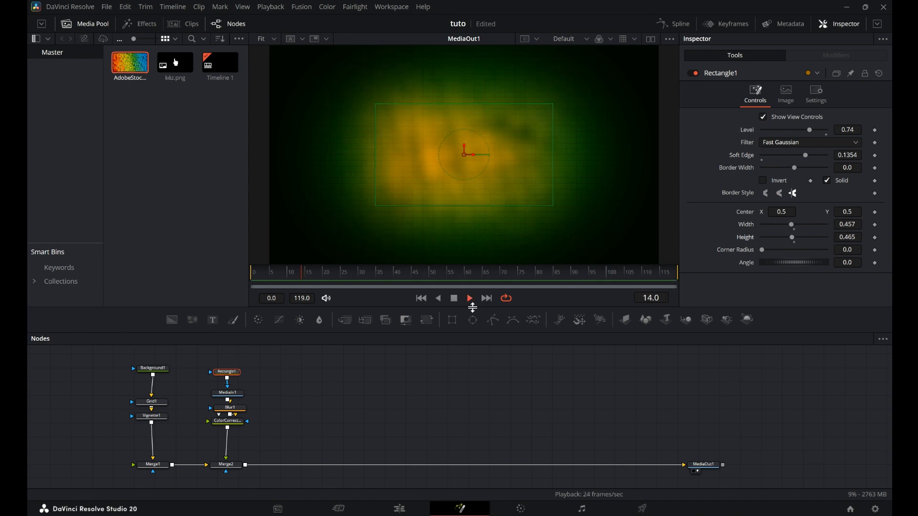
Insert a new Merge node after Merge2 and move it along the line.
left_click(226, 464)
left_click(347, 321)
right_click(280, 471)
left_click_drag(277, 467, 320, 467)
Add a separate Rectangle mask node and a Displace node to the node area.
left_click(363, 414)
left_click(451, 320)
key("shift+space")
key("BackSpace")
type("displ")
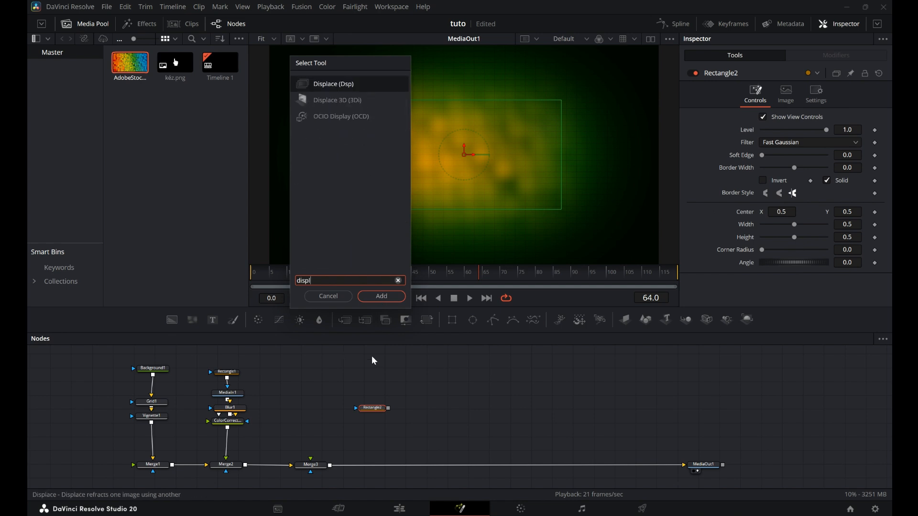
left_click(382, 297)
Wire the rectangle as Displace's mask, feed Merge2 into Displace, and link the rectangle to Merge3's mask.
left_click_drag(408, 410, 315, 409)
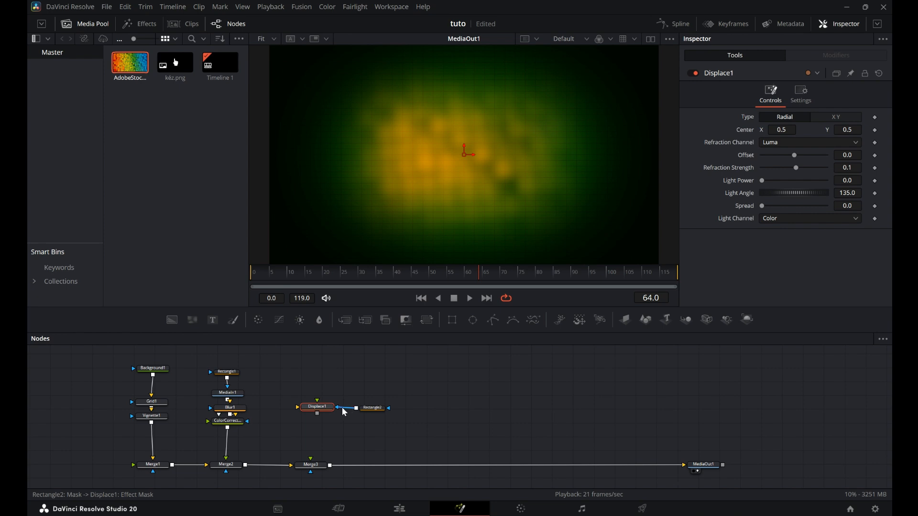
left_click_drag(245, 465, 317, 460)
left_click_drag(388, 408, 309, 472)
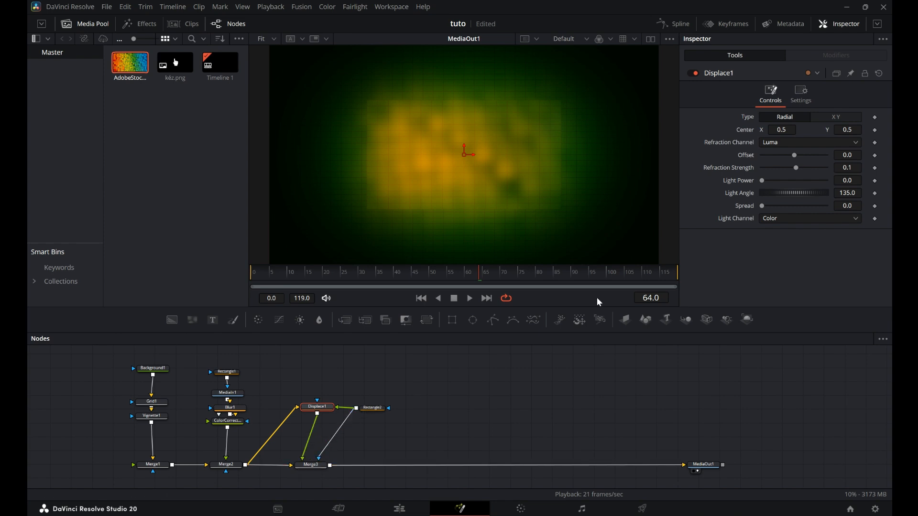
Shape the new rectangle mask to width 0.614, height 0.118 with full corner radius.
left_click(373, 410)
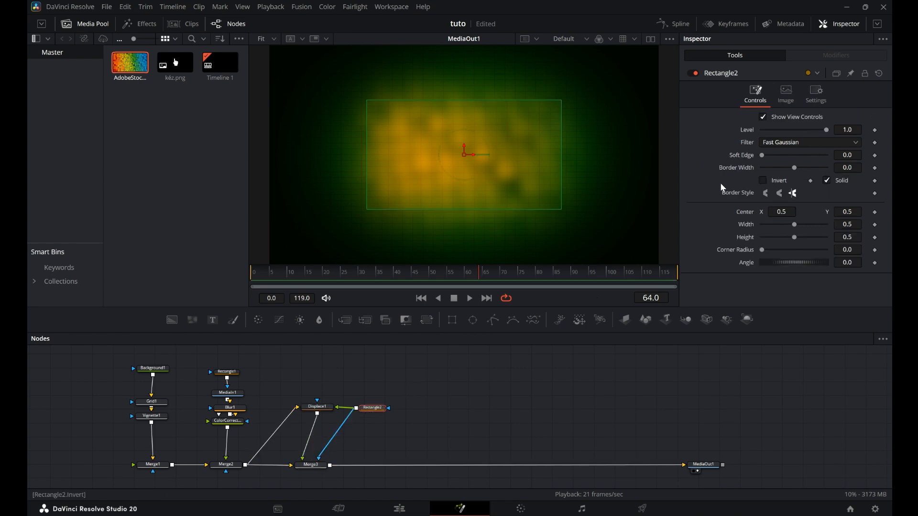
right_click(794, 225)
left_click(789, 225)
left_click_drag(788, 225, 768, 242)
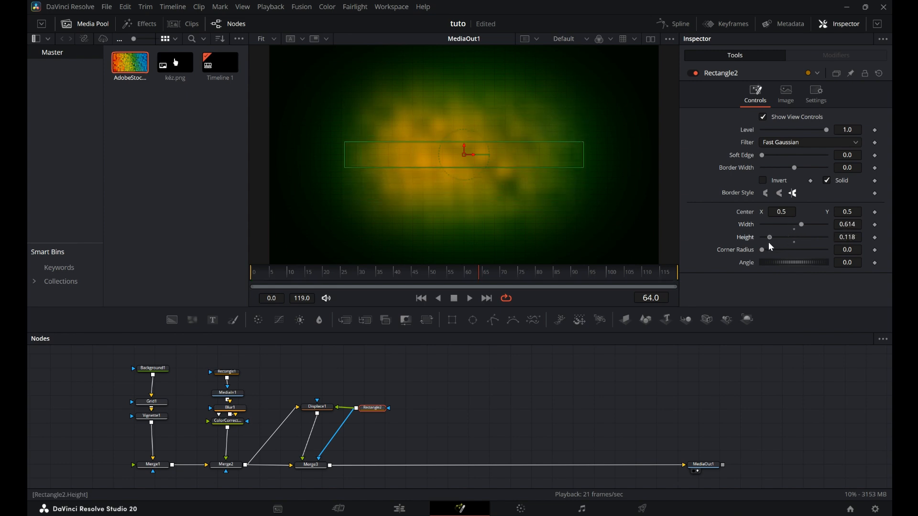
Set the Displace offset to -1, refraction strength to -4 and spread to about 0.45.
left_click(317, 407)
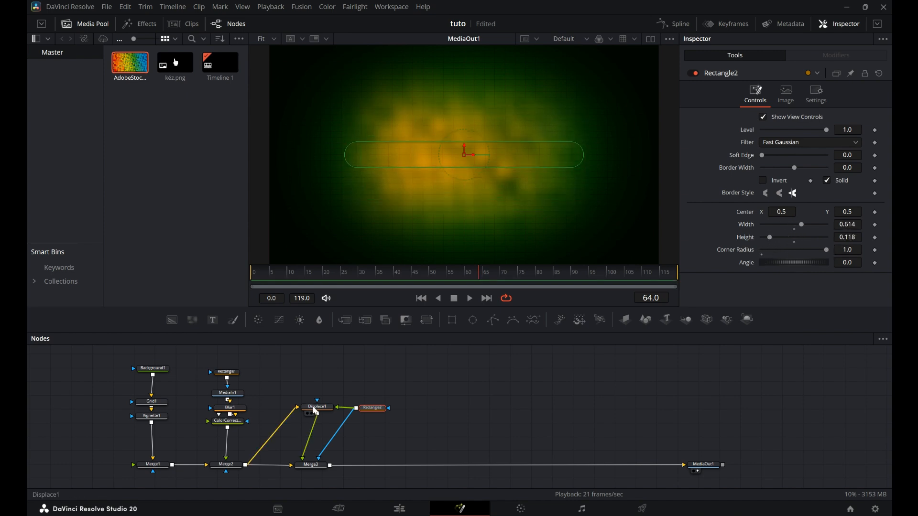
type("-1")
key("Tab")
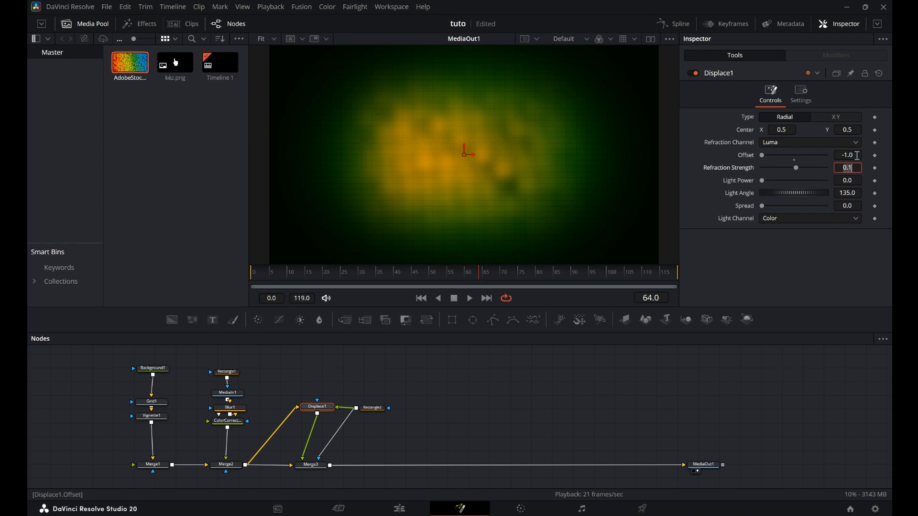
type("-4")
key("Tab")
left_click_drag(762, 206, 773, 210)
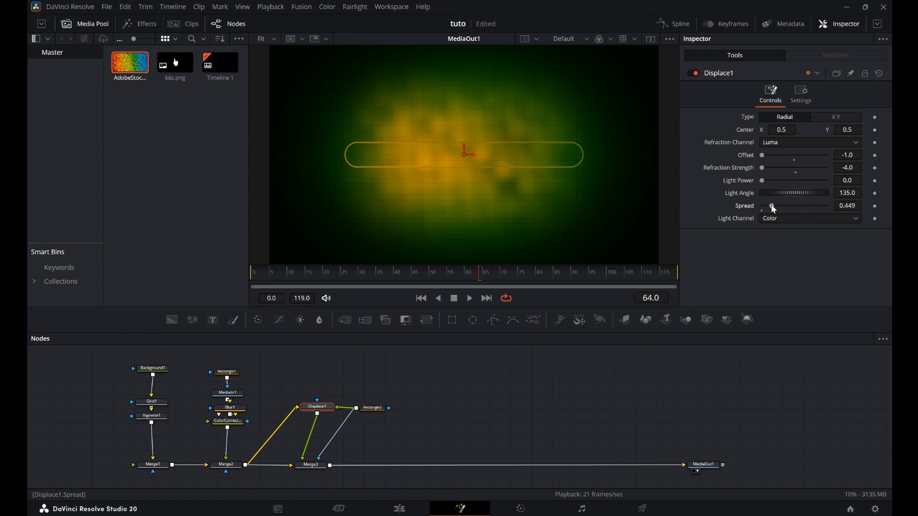
Add another Merge node after Merge3 and move it to the right.
left_click(372, 408)
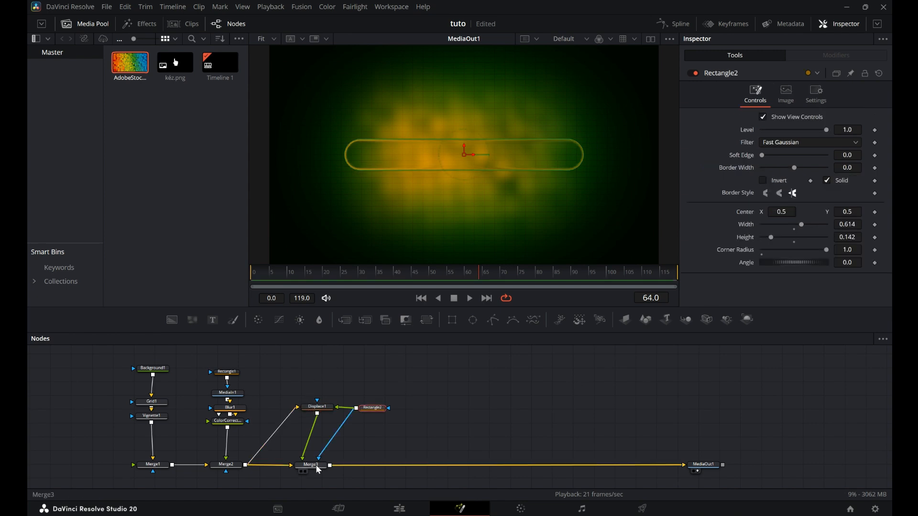
left_click(311, 464)
left_click(345, 323)
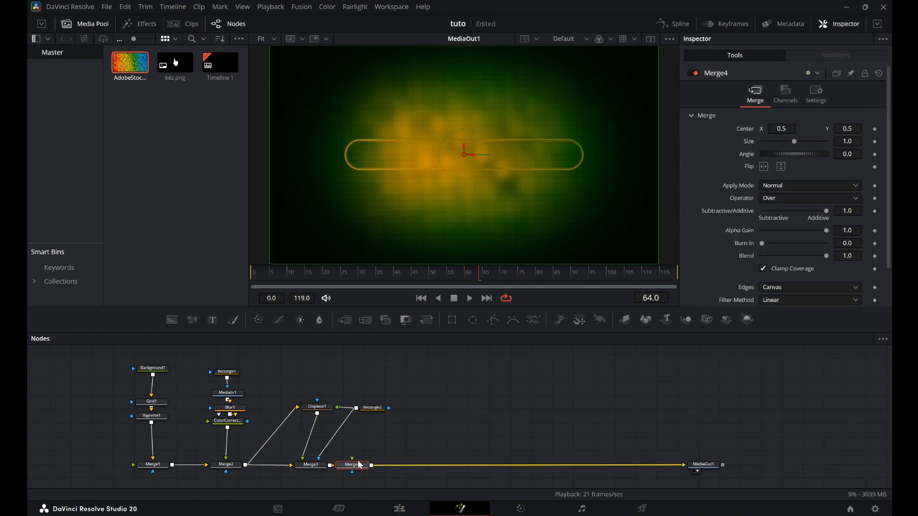
left_click_drag(361, 471, 464, 466)
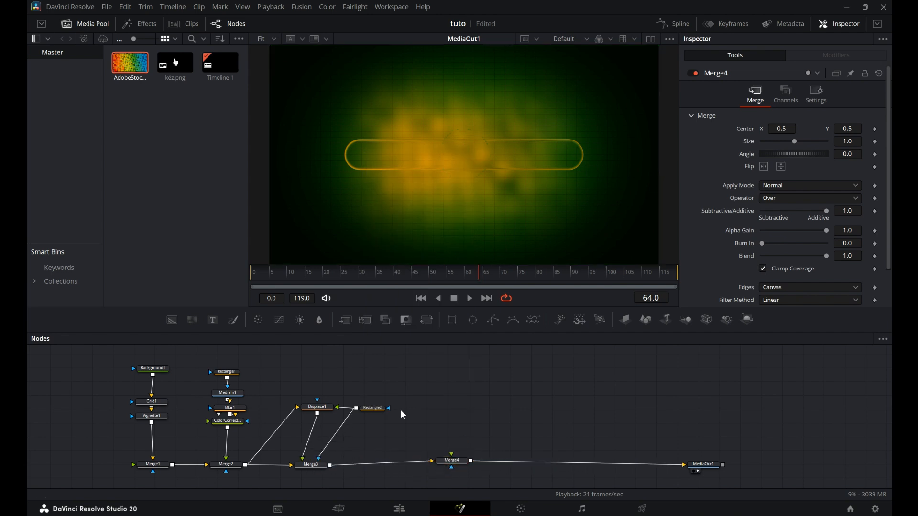
Add a Background node into Merge4 and mask it with a small rounded rectangle moved right to about x 0.70.
left_click_drag(172, 319, 454, 460)
right_click(463, 438)
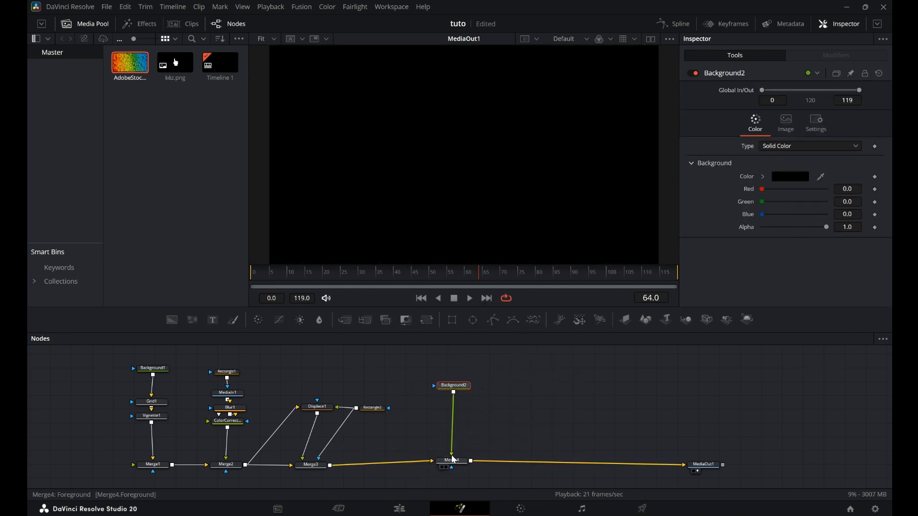
left_click(452, 319)
left_click_drag(771, 249, 775, 228)
left_click_drag(466, 157, 542, 154)
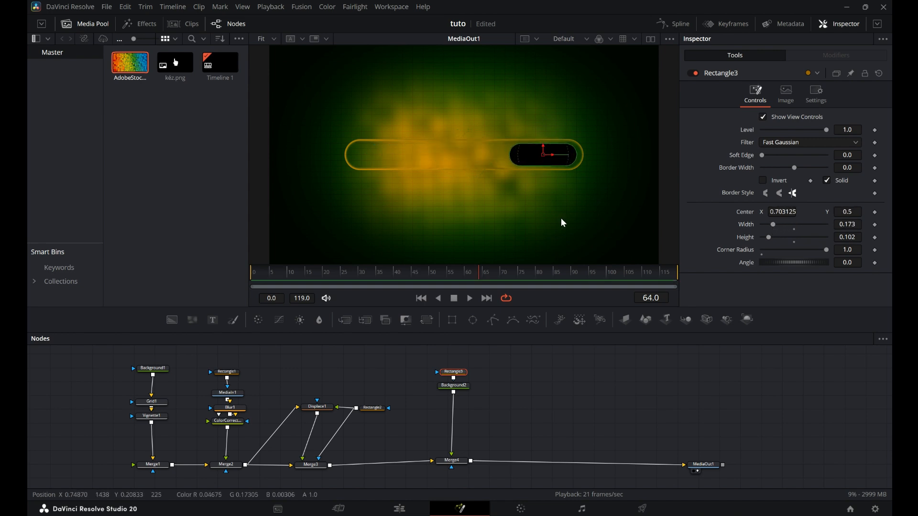
Set the new background's color to gray #848484.
left_click(461, 386)
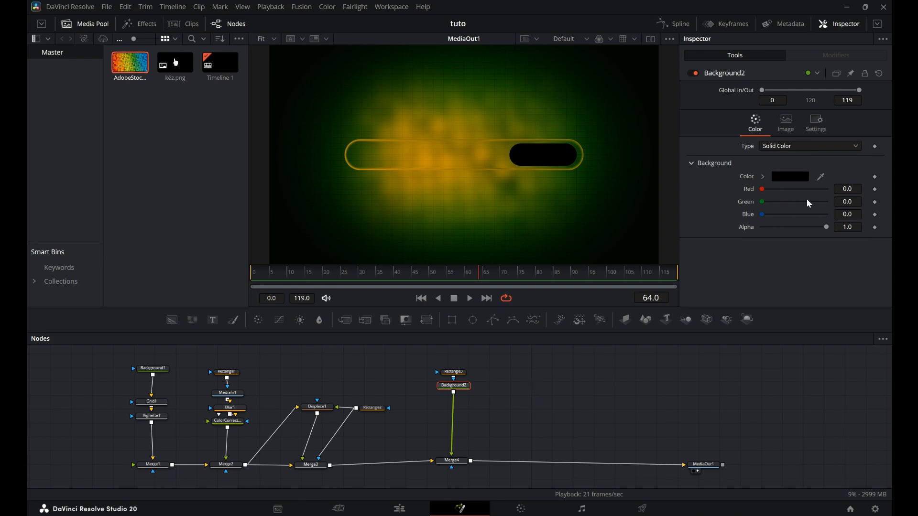
left_click(795, 178)
left_click_drag(578, 269, 579, 215)
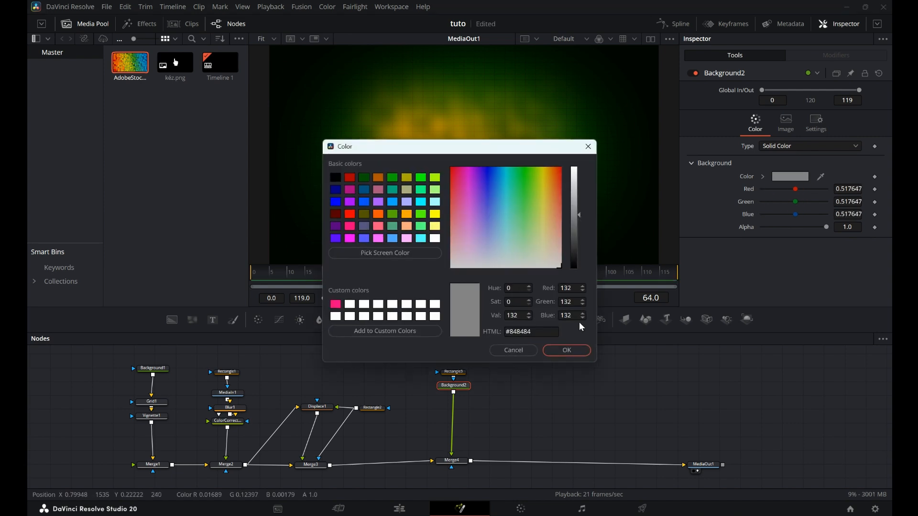
left_click(574, 351)
Lower the small rectangle mask's level slightly.
left_click(453, 372)
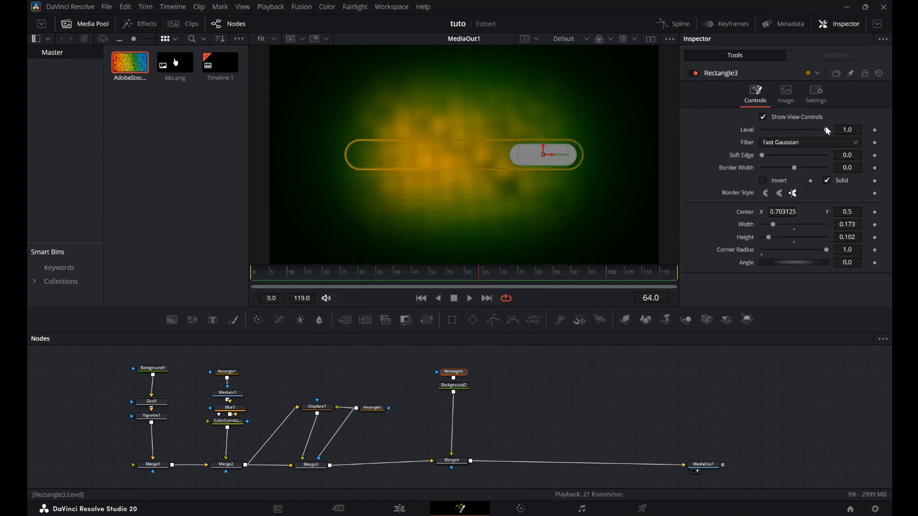
left_click_drag(822, 133, 816, 136)
Add an Edge Detect node after the gray background.
left_click(453, 386)
key("shift+space")
type("edge")
left_click(385, 297)
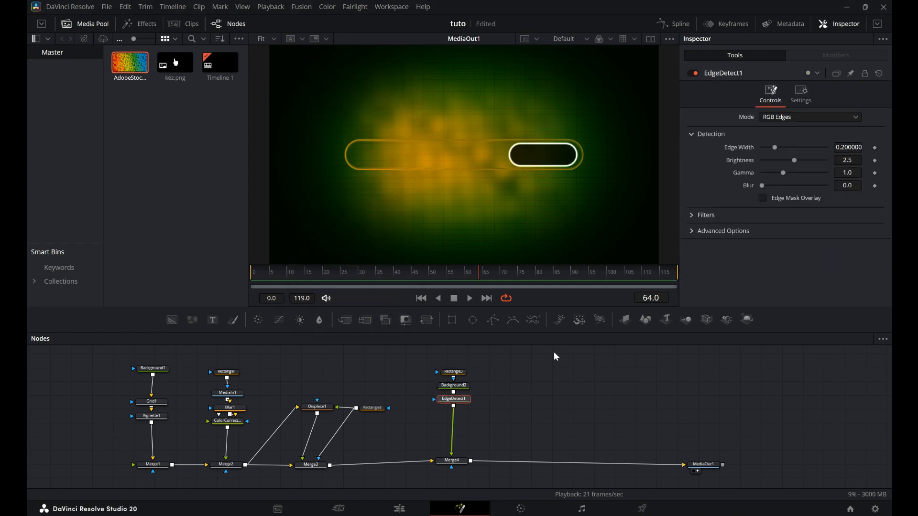
Set the edge width to about 0.07 and switch the mode to Grayscale Edges.
left_click_drag(774, 150, 765, 152)
left_click(808, 119)
left_click(798, 142)
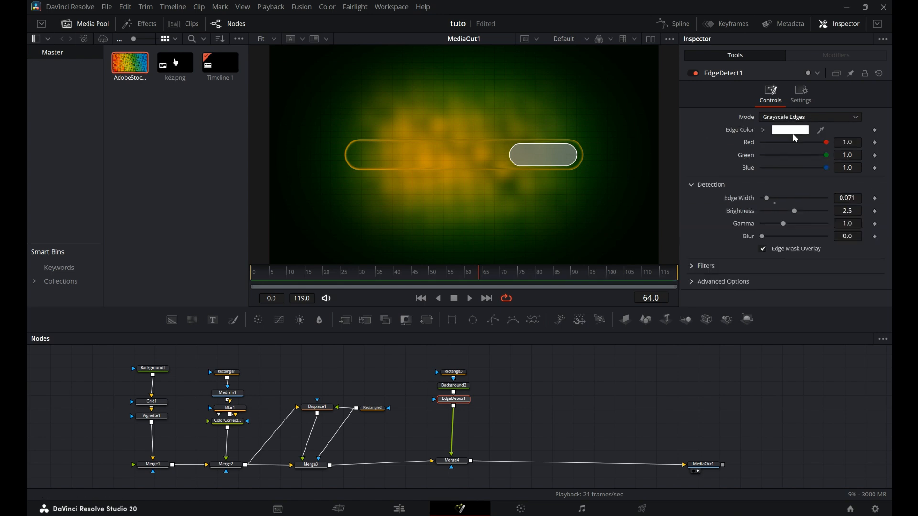
Set the edge color to orange.
left_click(790, 130)
left_click(407, 214)
left_click(564, 352)
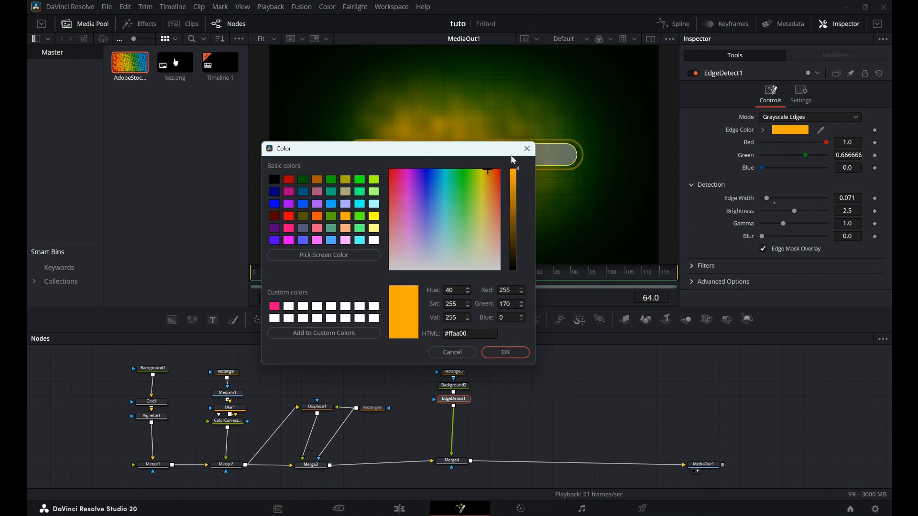
Darken the edge color to the orange #764f00.
left_click_drag(519, 171, 522, 228)
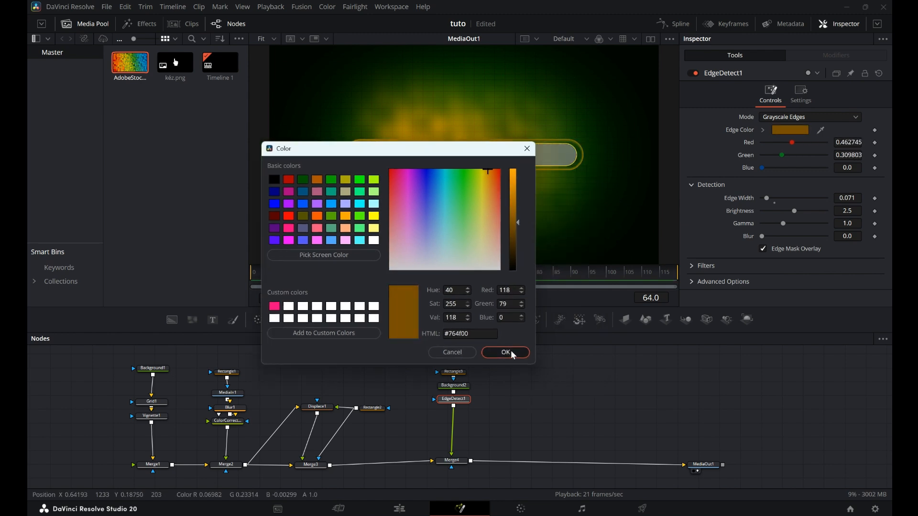
left_click(505, 352)
Add two Merge nodes in a row after Merge4.
left_click(460, 462)
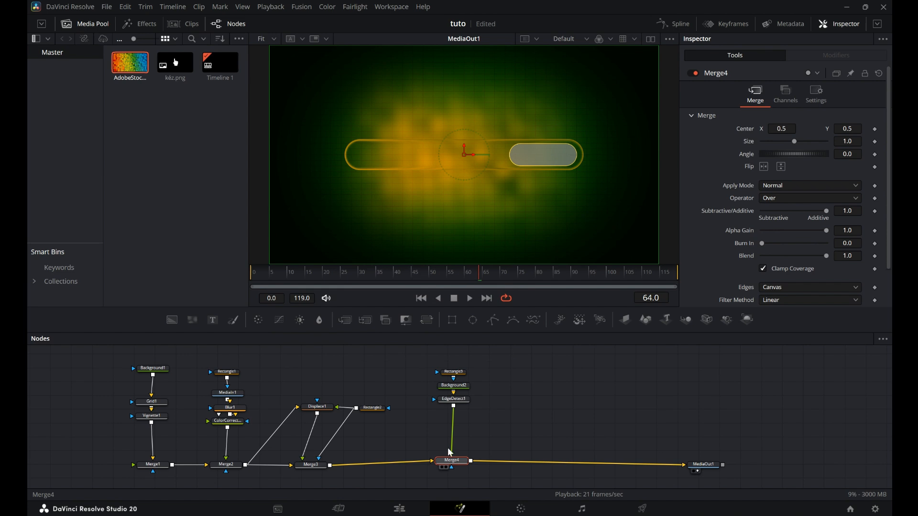
left_click(345, 322)
left_click(343, 322)
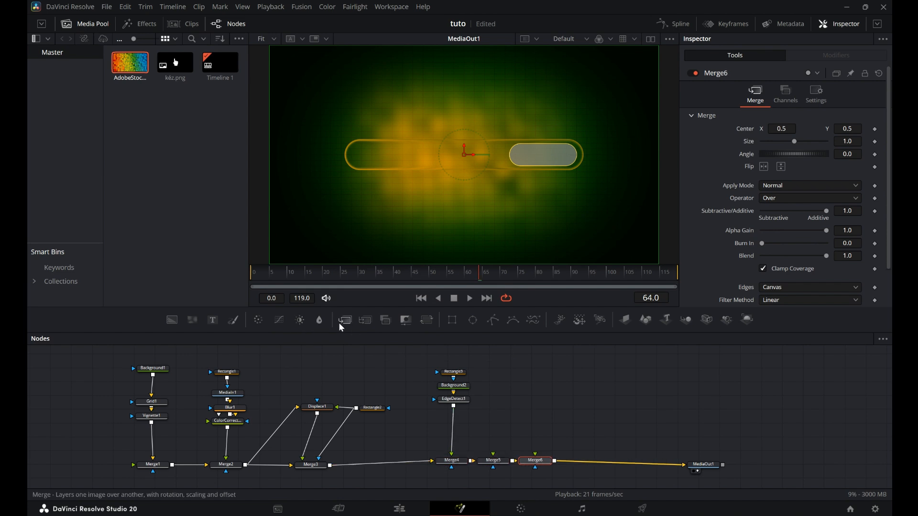
Add a Text node feeding the first new Merge and enter the text "Stop it".
left_click(213, 320)
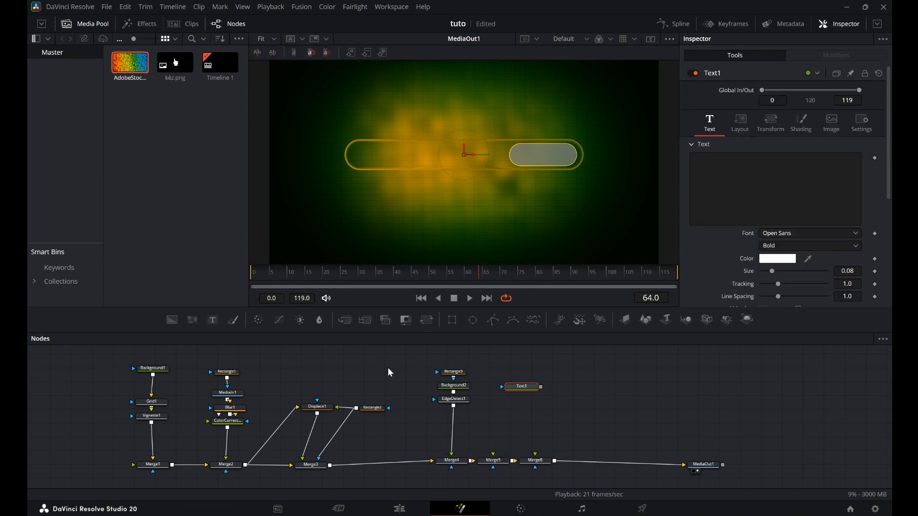
left_click_drag(540, 388, 495, 460)
left_click(749, 174)
type("Stop it")
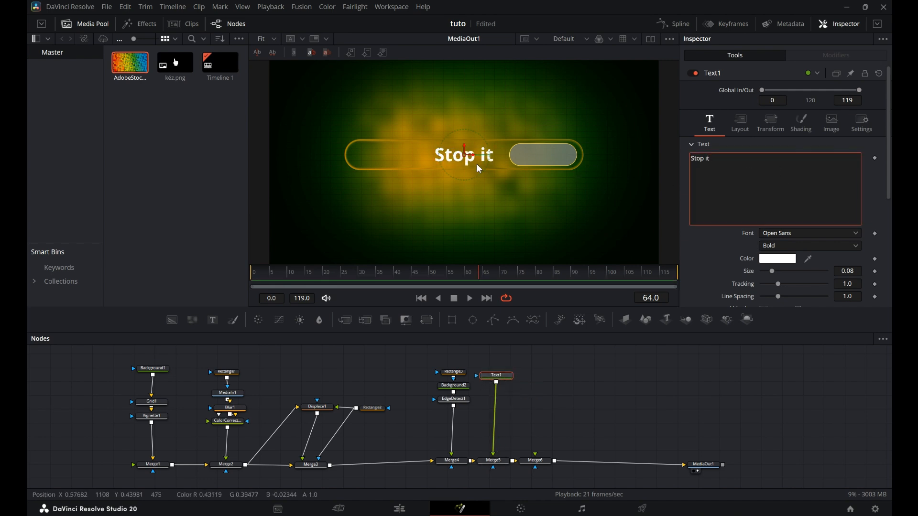
Move the text toward the bar's left end and set its font to Racing Sans One.
left_click_drag(480, 169, 406, 170)
left_click(776, 233)
scroll(775, 234, "down", 5)
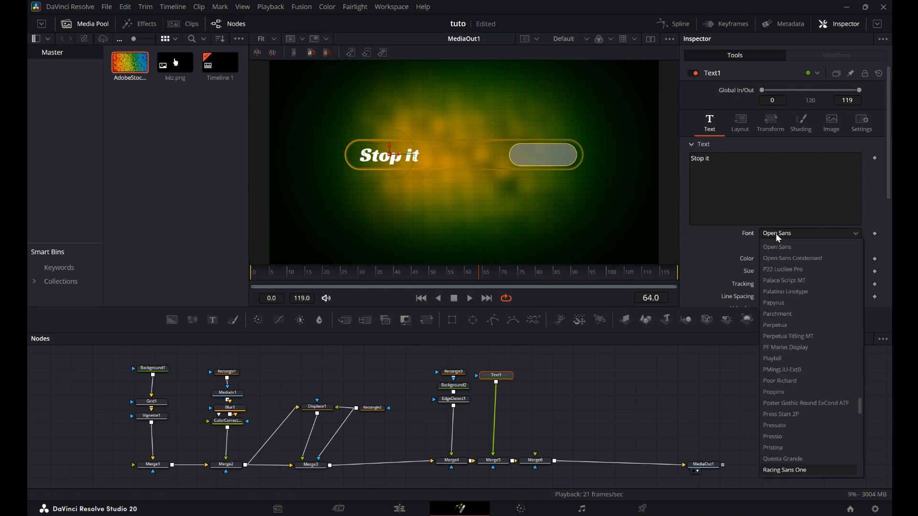
left_click(794, 449)
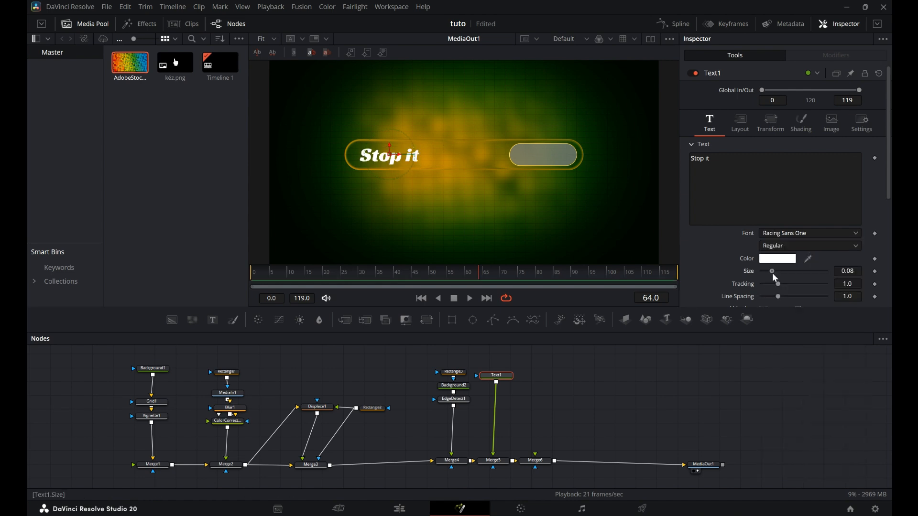
Enlarge the text size to about 0.087 and nudge it into place.
left_click_drag(772, 272, 774, 271)
left_click_drag(390, 159, 394, 161)
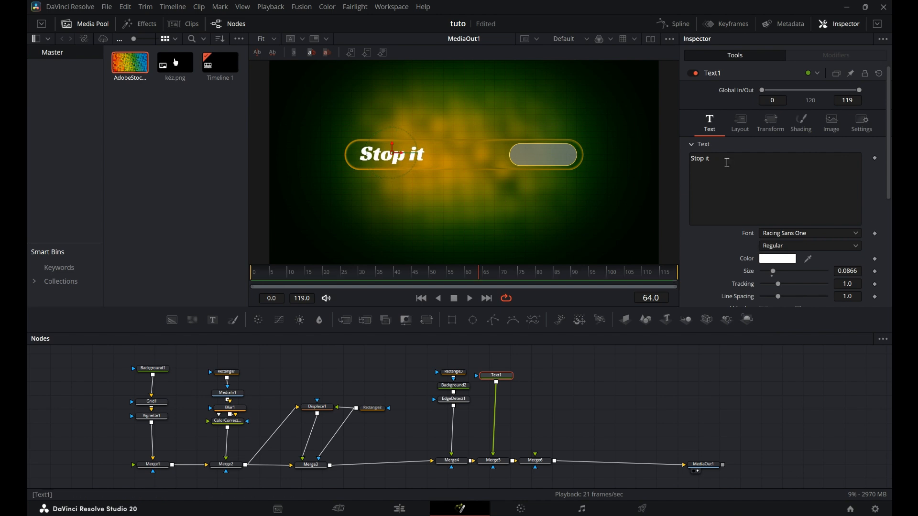
Give the text a gradient fill whose start color is fully transparent, moving the gradient stop near the start.
left_click(802, 123)
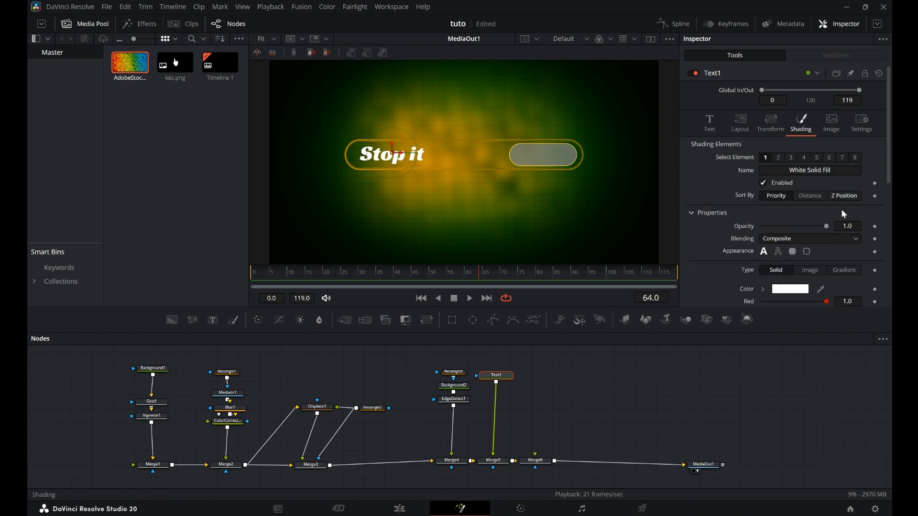
left_click(845, 271)
scroll(784, 191, "down", 3)
scroll(761, 172, "down", 1)
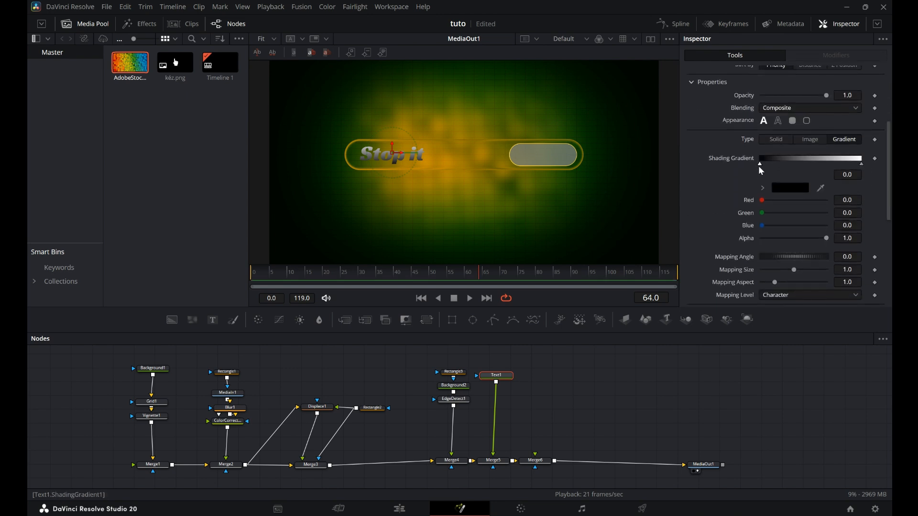
left_click_drag(827, 238, 778, 239)
left_click_drag(861, 164, 763, 168)
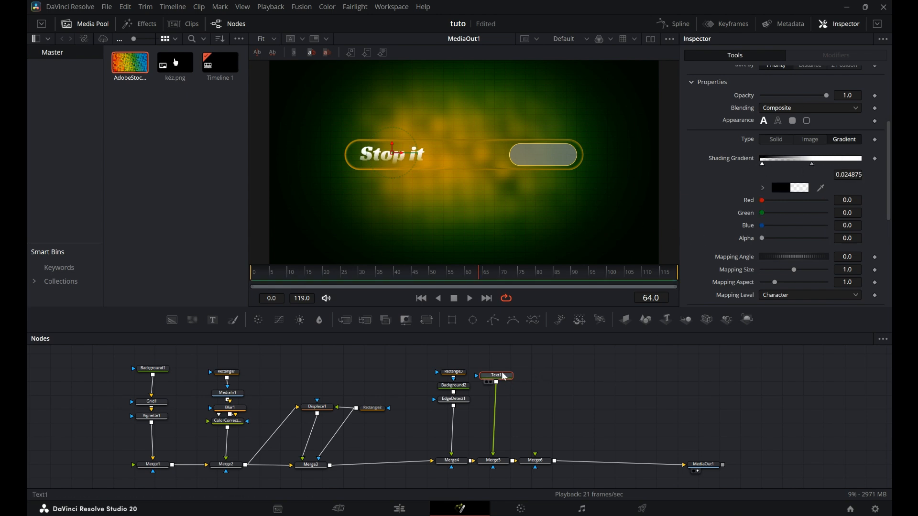
Add a Follower modifier to the text and open its settings.
scroll(765, 143, "up", 5)
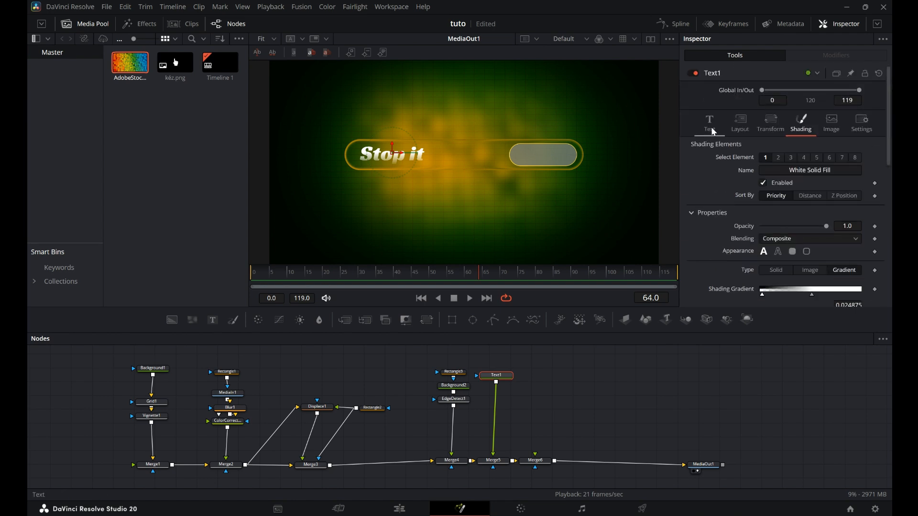
left_click(712, 129)
right_click(760, 177)
left_click(788, 246)
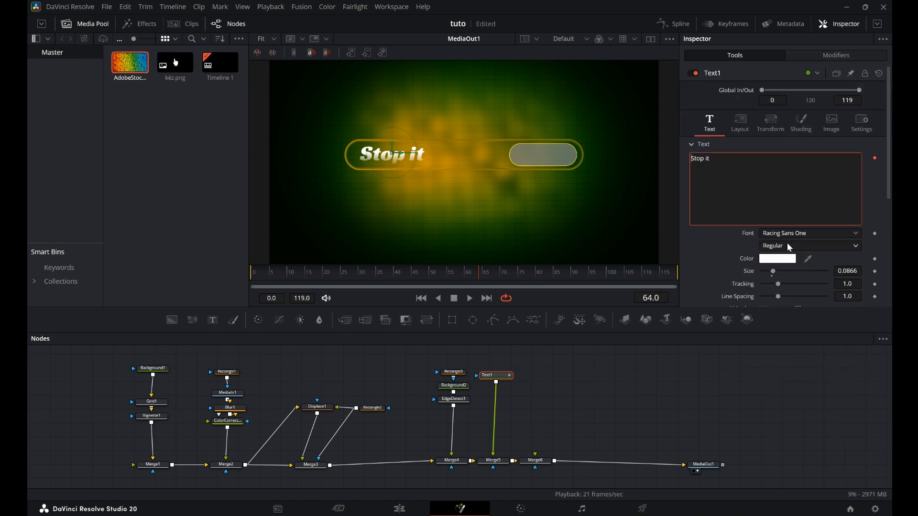
left_click(846, 56)
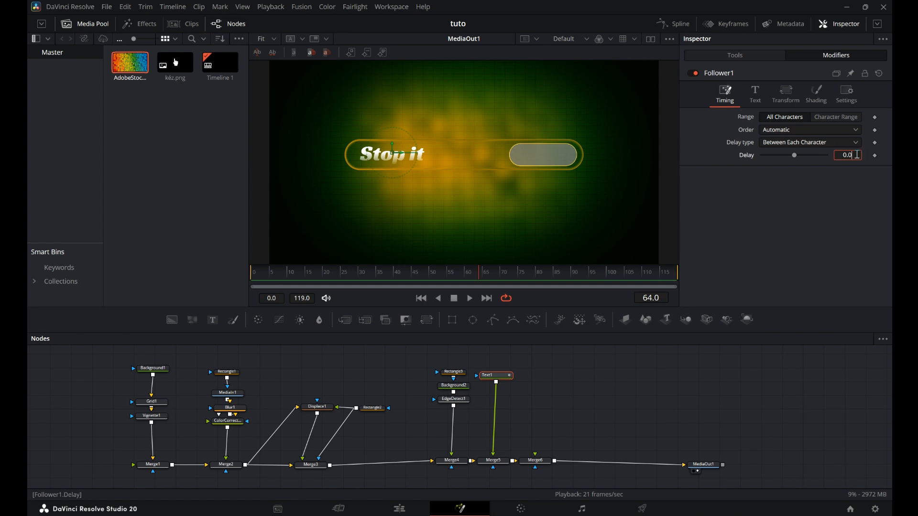
Set the Follower's delay between characters to 1.2 and change the character order.
left_click(857, 154)
type("1.2")
key("Return")
left_click(810, 131)
left_click(803, 156)
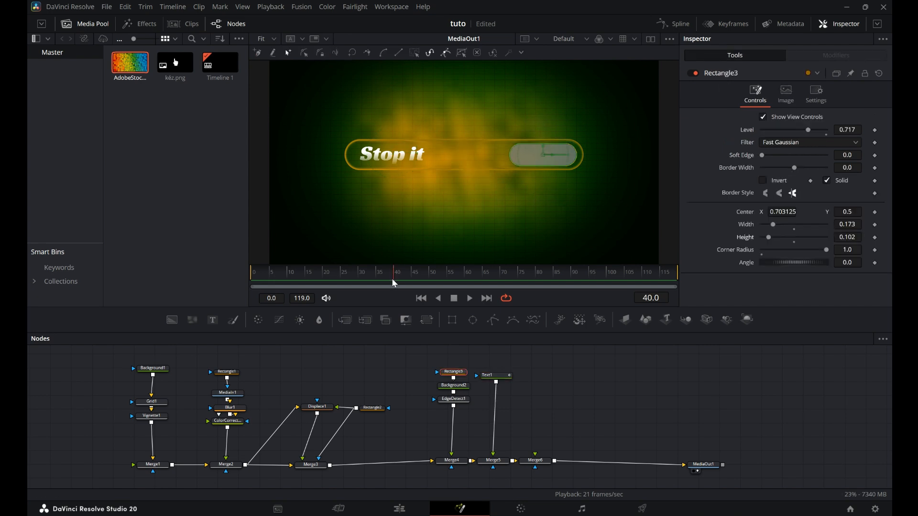
Keyframe the Rectangle2 mask's width and height at frame 40.
mouse_move(391, 278)
left_mouse_down()
mouse_move(371, 280)
mouse_move(397, 287)
left_mouse_up()
left_click(379, 412)
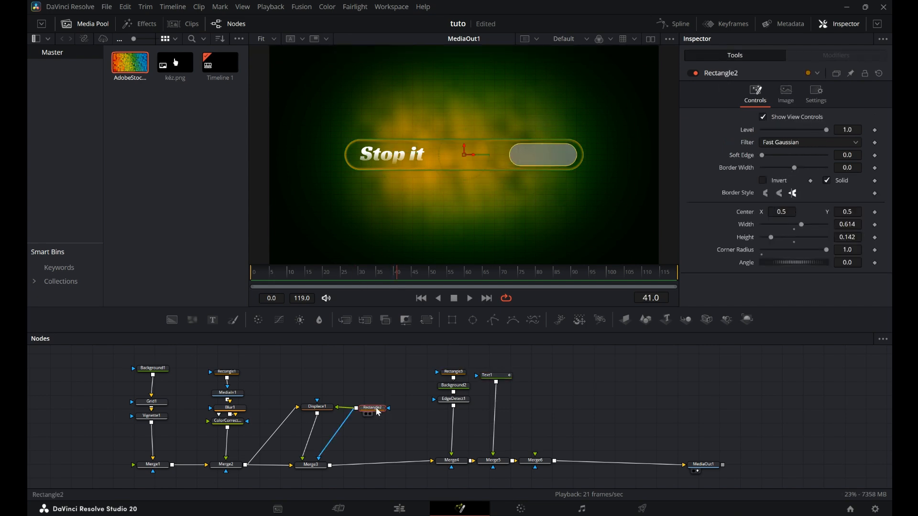
key("Left")
left_click(876, 225)
left_click(875, 237)
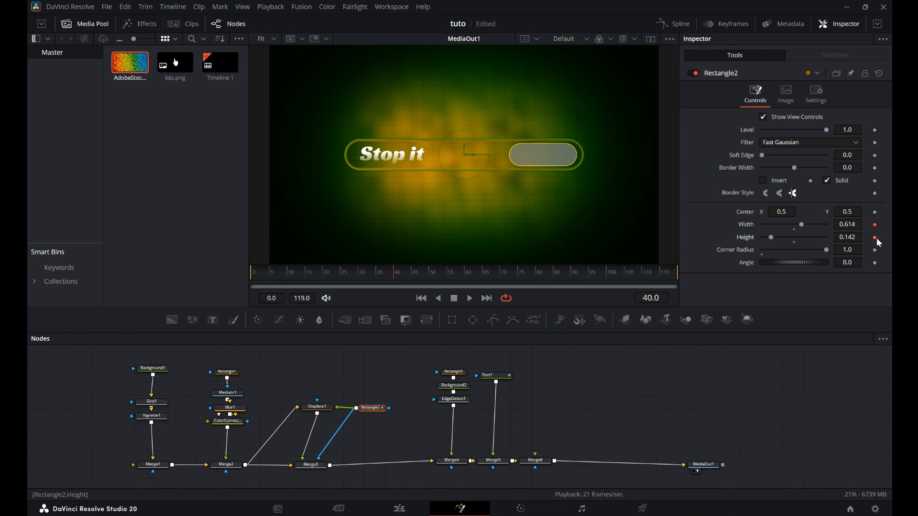
At frame 0, set the rectangle mask's width and height to 0.
left_click_drag(395, 281, 253, 281)
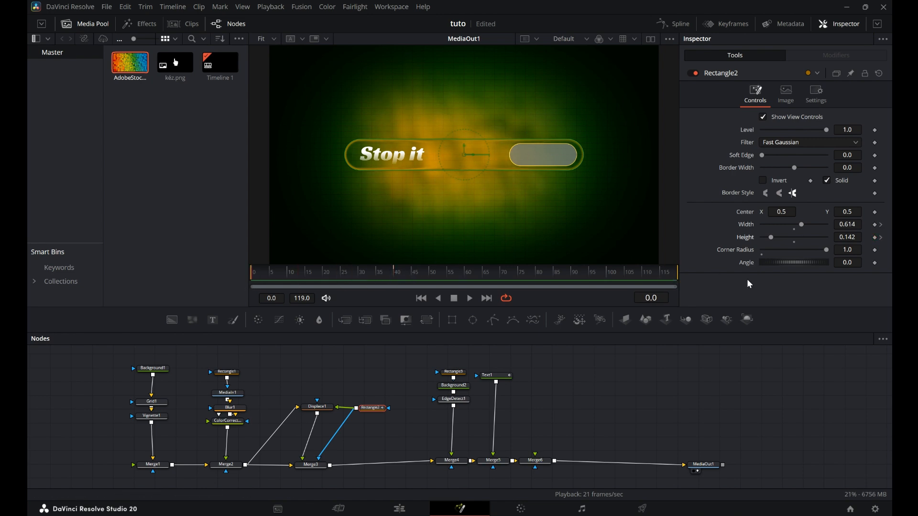
left_click_drag(771, 238, 760, 229)
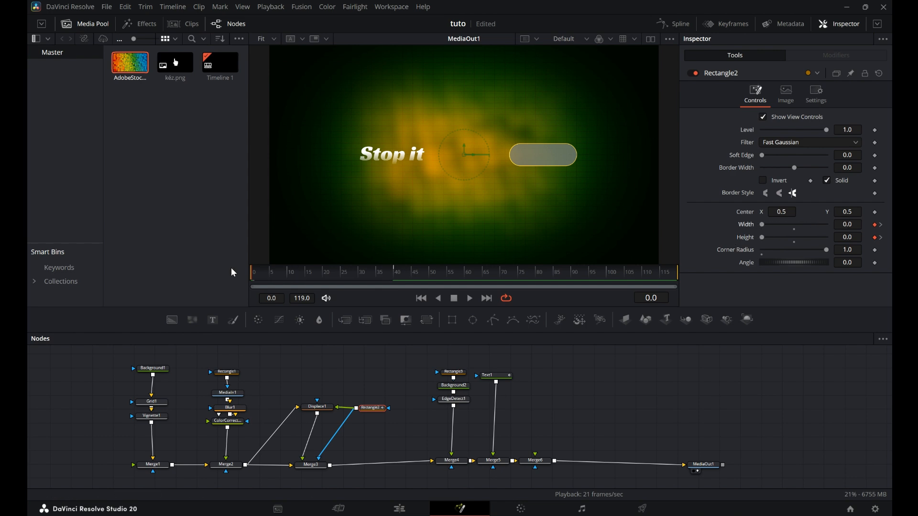
Adjust the rectangle's width at frames 20, 25, 30 and 35 to shape the progress bar's growth.
left_click_drag(253, 279, 322, 281)
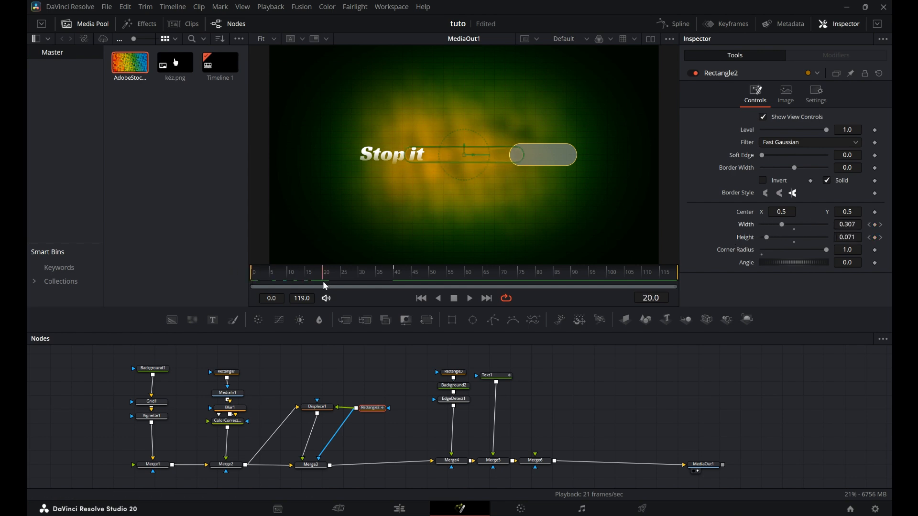
left_click_drag(788, 224, 773, 237)
left_click_drag(324, 277, 341, 279)
left_click_drag(801, 225, 795, 225)
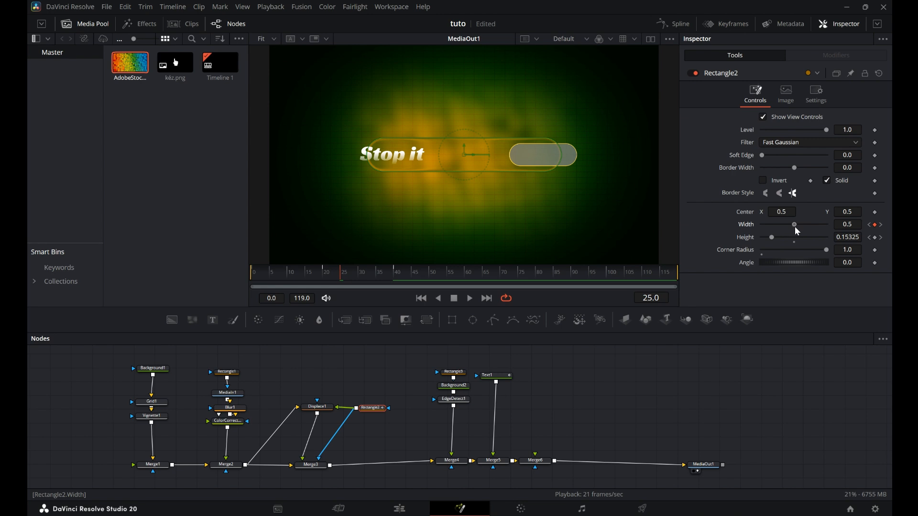
left_click_drag(341, 276, 360, 278)
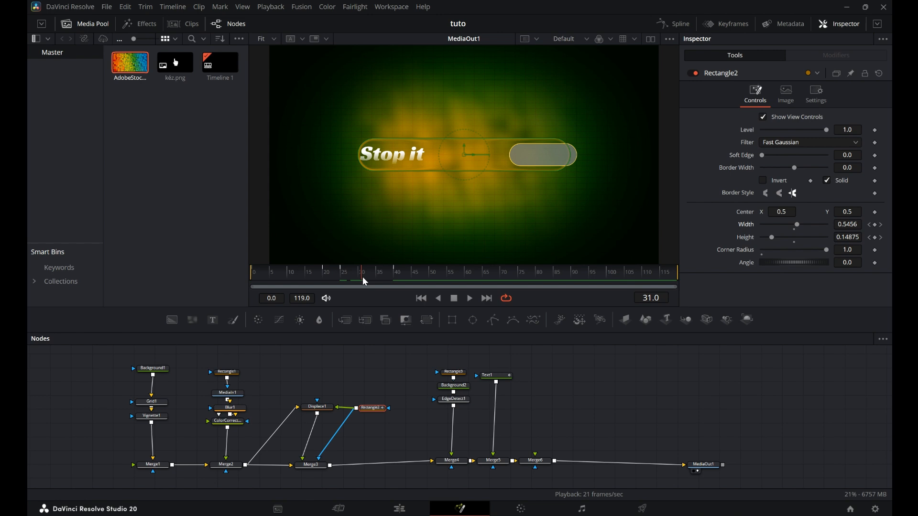
left_click_drag(796, 226, 802, 226)
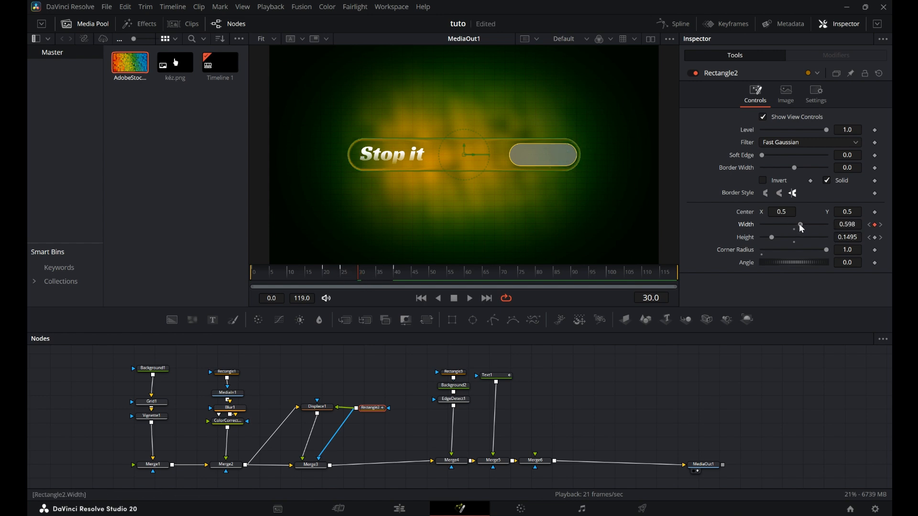
mouse_move(352, 282)
left_mouse_down()
mouse_move(335, 275)
mouse_move(369, 280)
left_mouse_up()
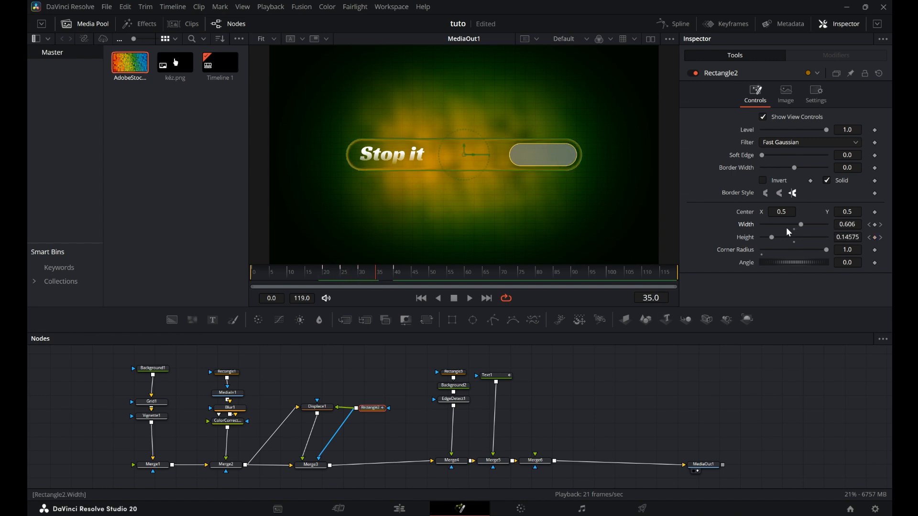
left_click_drag(802, 226, 799, 226)
Play back and scrub the timeline to review the progress bar animation.
left_click_drag(376, 277, 394, 276)
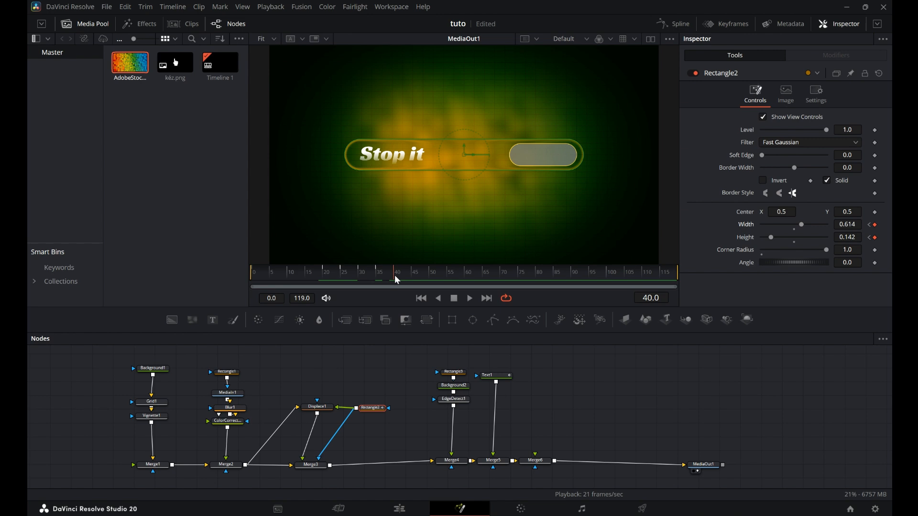
left_click(422, 298)
left_click(468, 301)
left_click(454, 298)
left_click(376, 279)
mouse_move(376, 278)
left_mouse_down()
mouse_move(398, 276)
mouse_move(359, 276)
left_mouse_up()
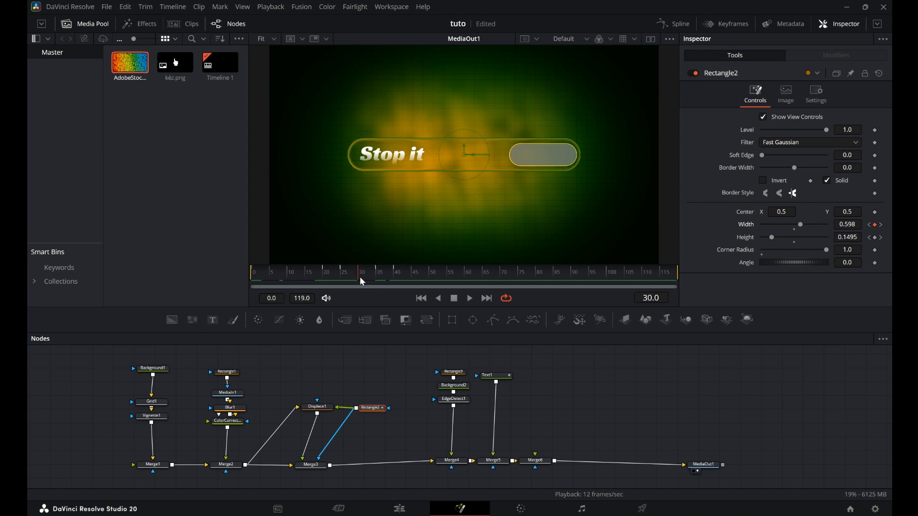
Keyframe the text Follower's Y offset, raising the characters to about 0.103 between frames 30 and 64.
left_click(495, 376)
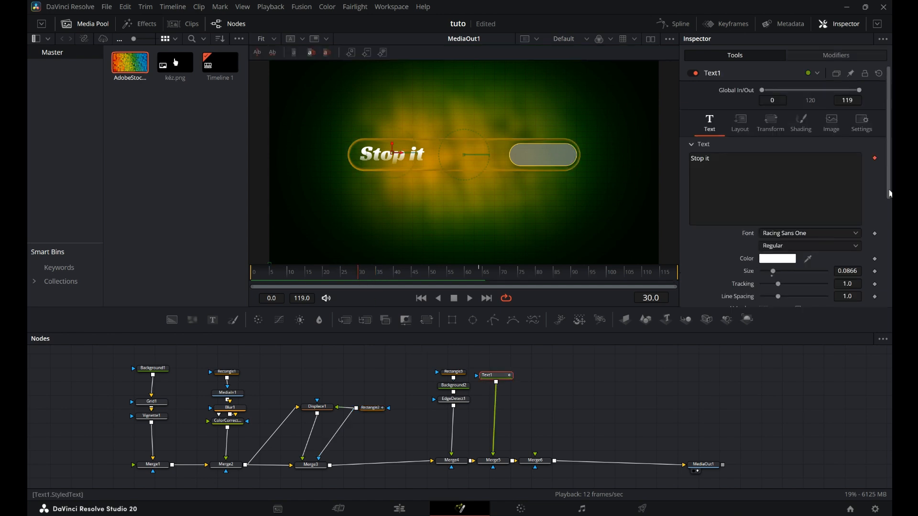
left_click(834, 55)
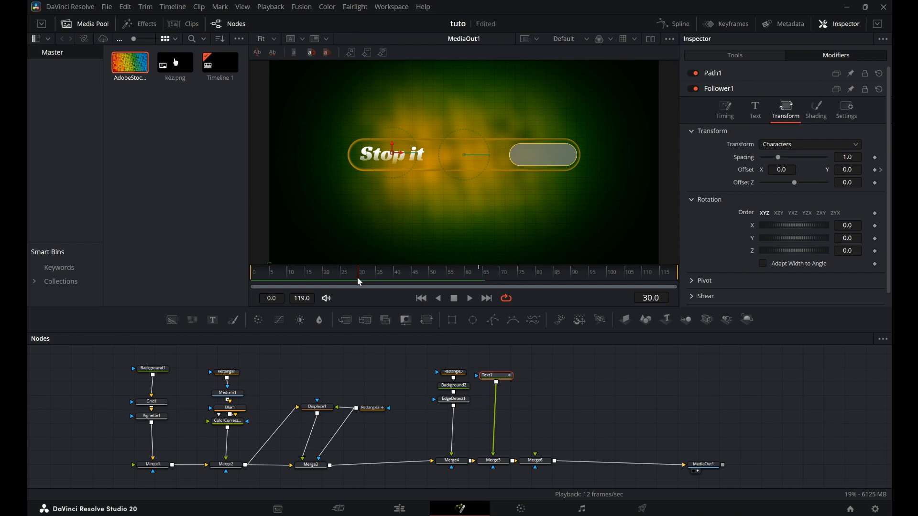
left_click(876, 171)
left_click_drag(849, 170, 898, 170)
left_click_drag(357, 277, 479, 283)
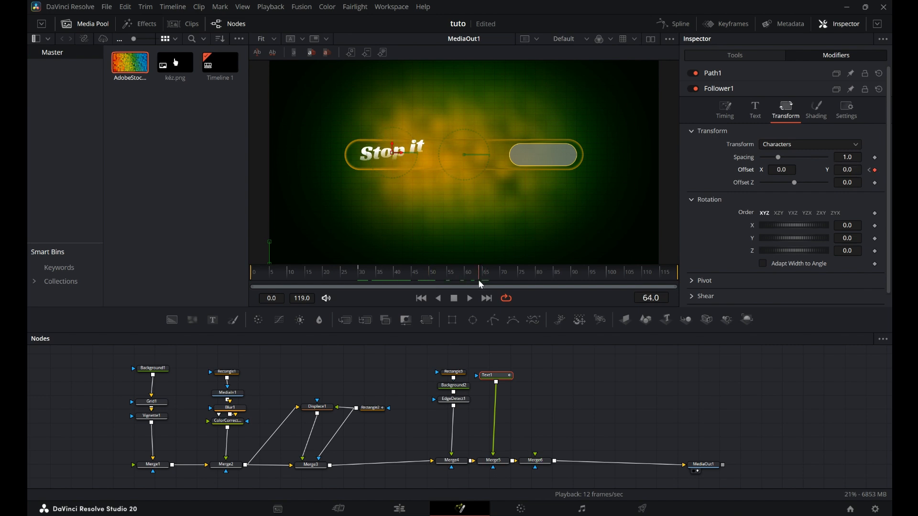
left_click(875, 170)
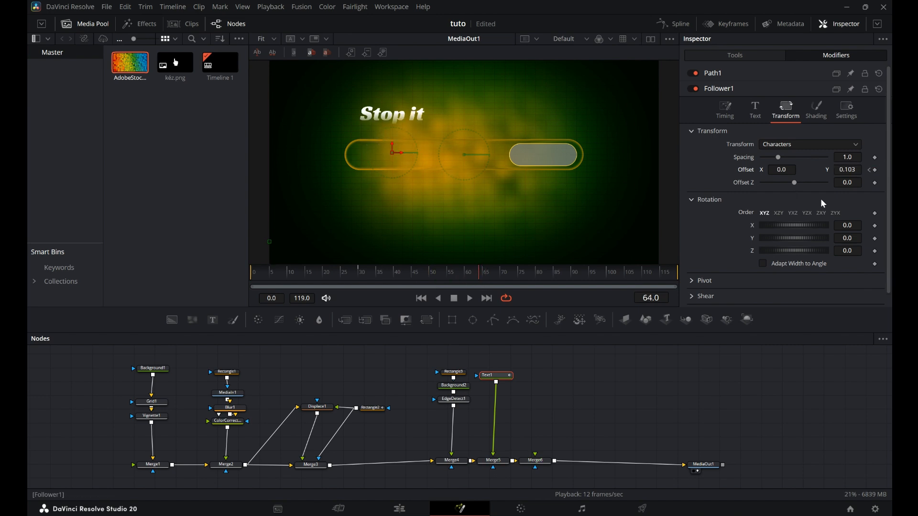
Re-enter the Follower's Y offset at frame 50 to add a keyframe there.
left_click_drag(480, 279, 430, 277)
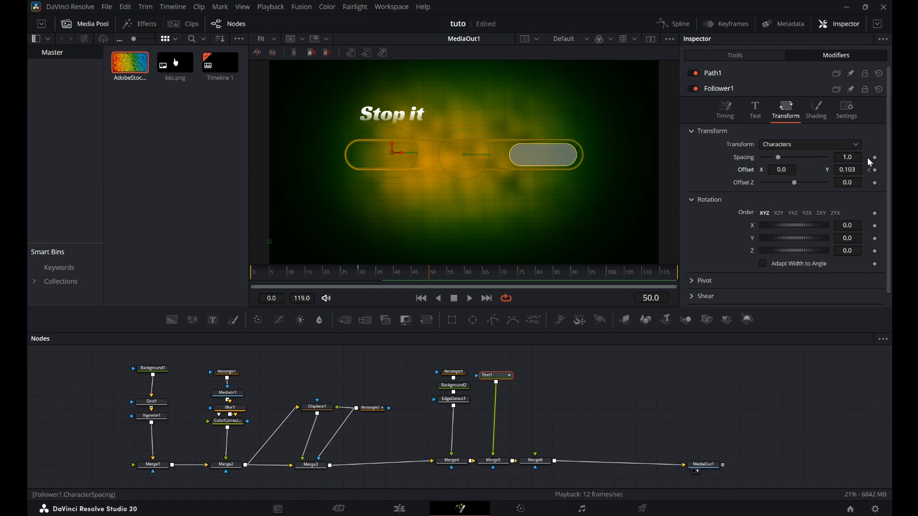
left_click(876, 171)
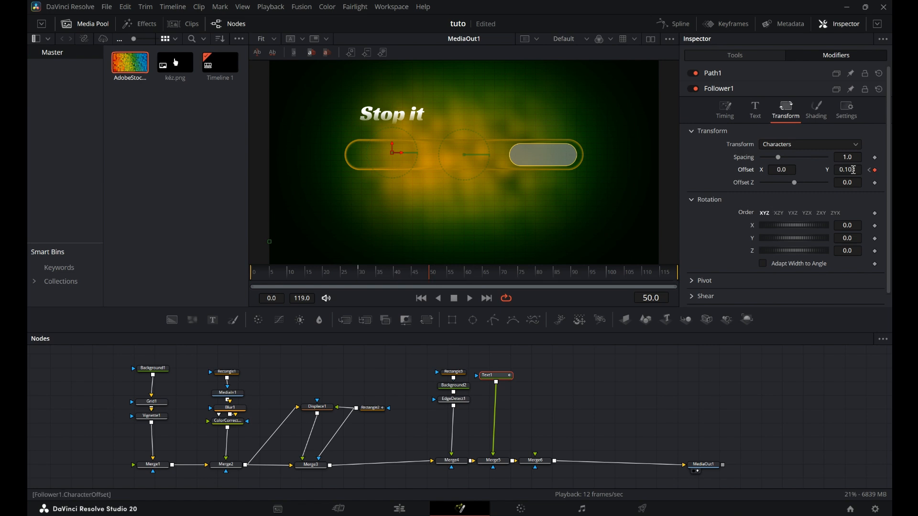
type("2")
key("Return")
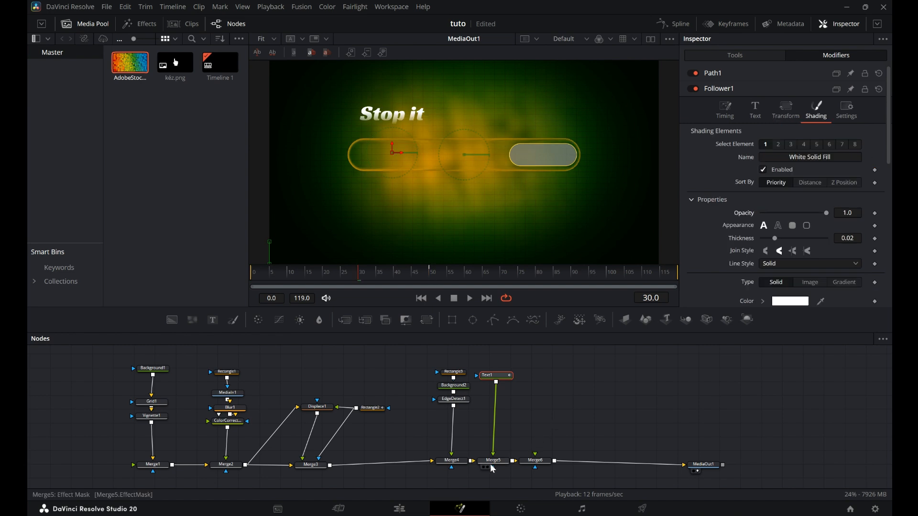
Keyframe Merge5's Blend at 1.0 on frame 50 and 0.0 on frame 30 to fade in the text, then preview it.
left_click(496, 467)
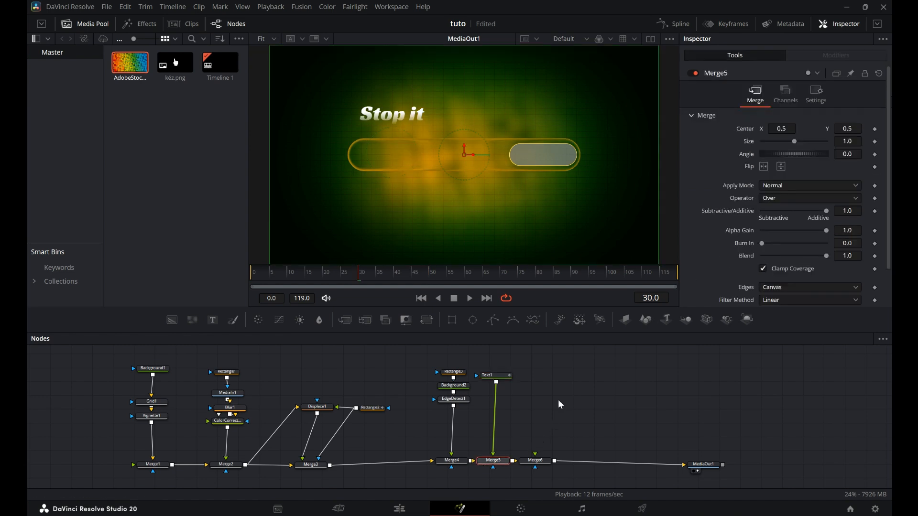
left_click(816, 98)
left_click_drag(361, 277, 426, 282)
left_click_drag(762, 128, 840, 133)
left_click(875, 129)
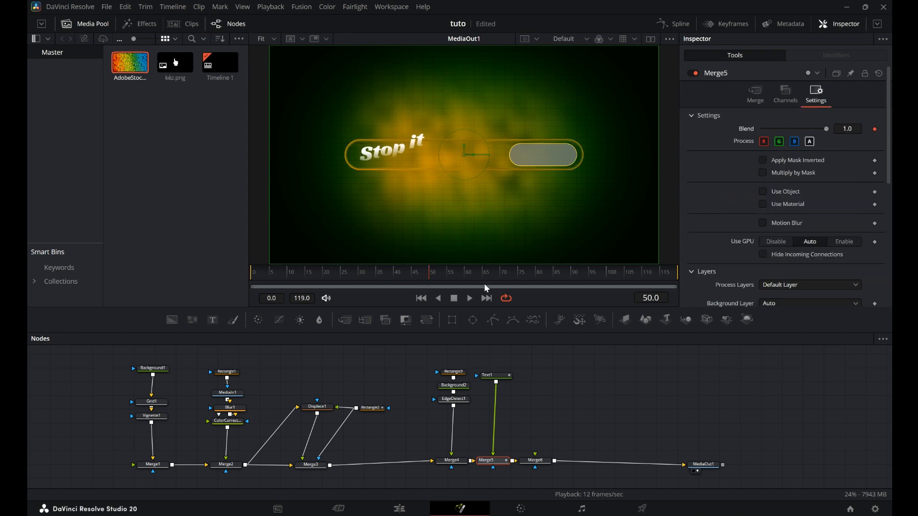
left_click_drag(425, 277, 361, 285)
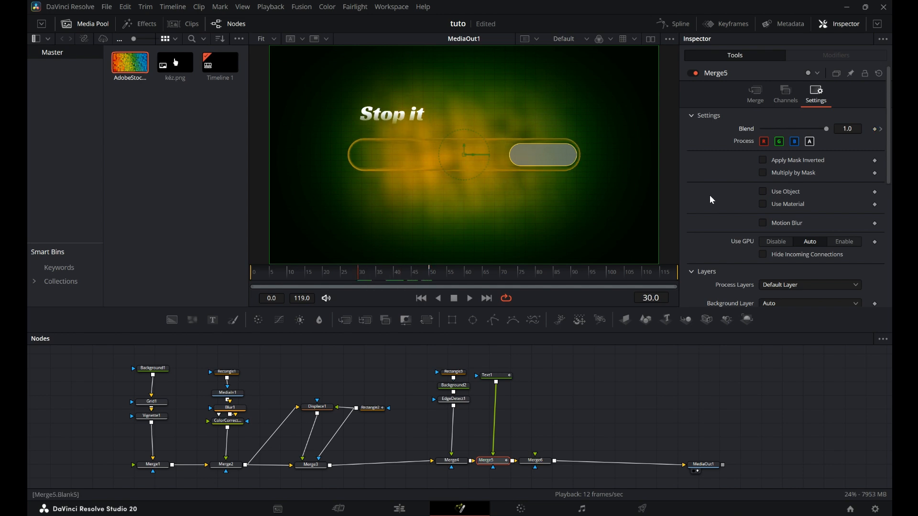
left_click_drag(826, 129, 761, 129)
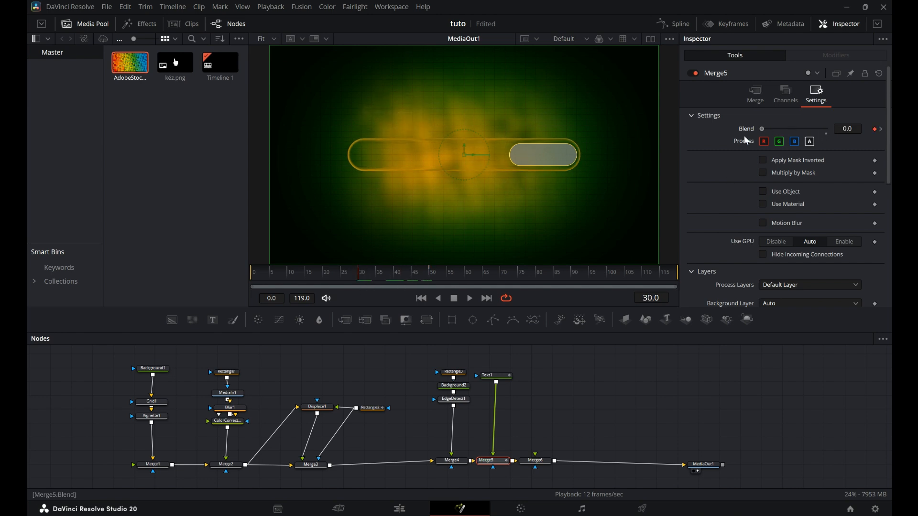
left_click(469, 298)
left_click(455, 299)
Paste a copy of the text node and connect it into Merge6.
left_click(496, 376)
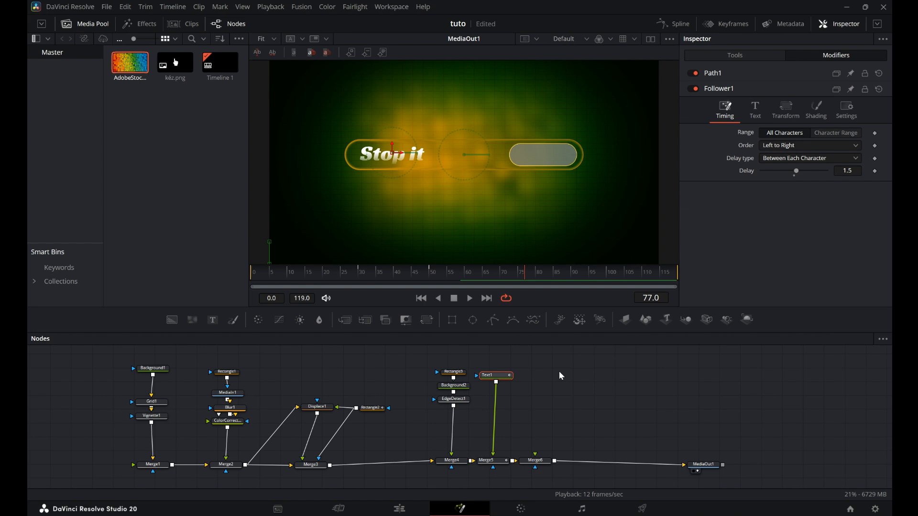
key("ctrl+v")
left_click_drag(551, 381, 535, 454)
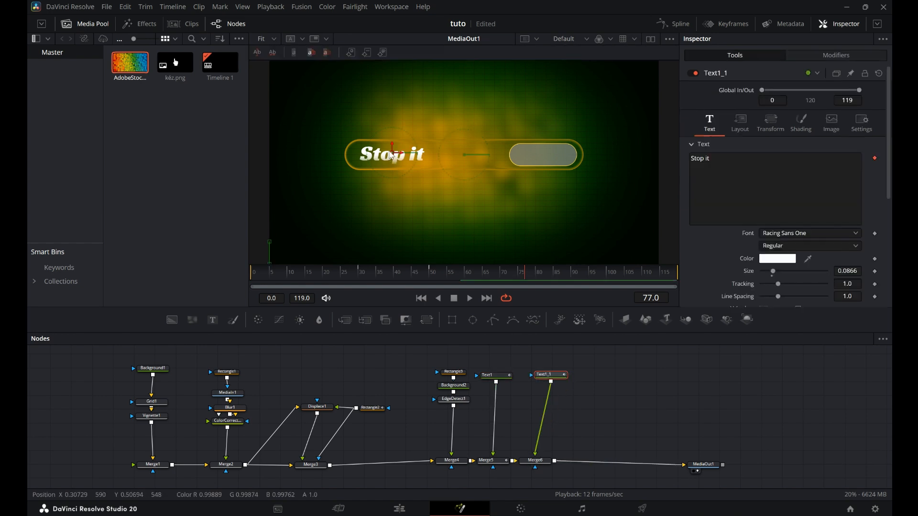
Change the copied text's font to Open Sans and its content to NOW.
left_click(786, 234)
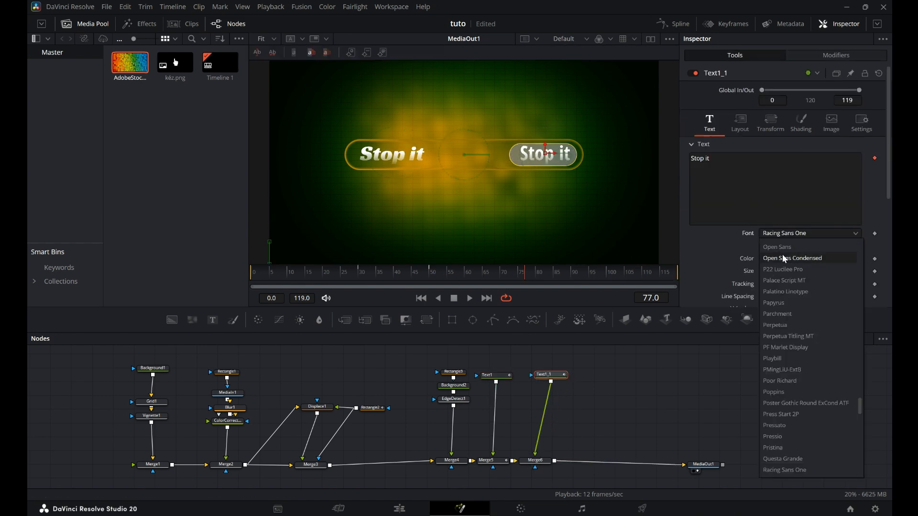
left_click(784, 249)
left_click(730, 161)
key("BackSpace")
key("BackSpace")
key("BackSpace")
key("BackSpace")
key("BackSpace")
key("BackSpace")
key("BackSpace")
type("NOW")
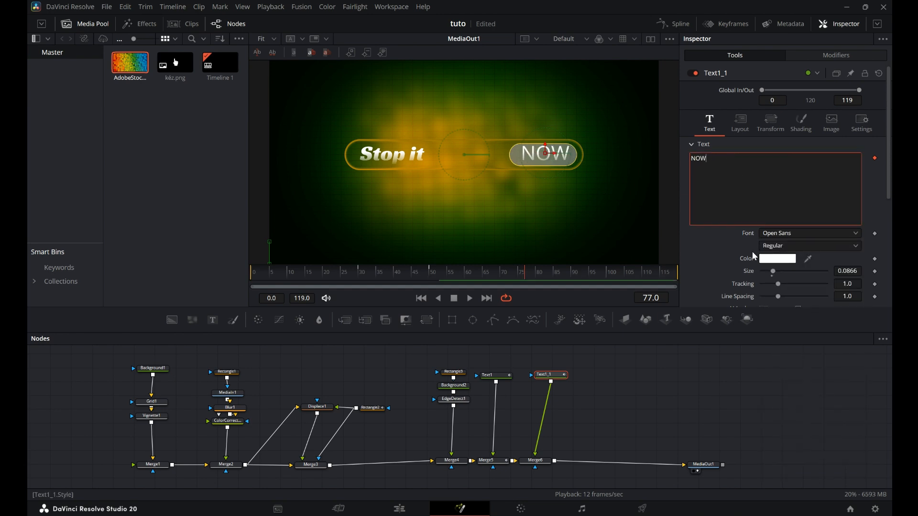
Set the copied text's font style to Bold.
right_click(771, 272)
left_click(764, 271)
key("ctrl+z")
left_click(825, 245)
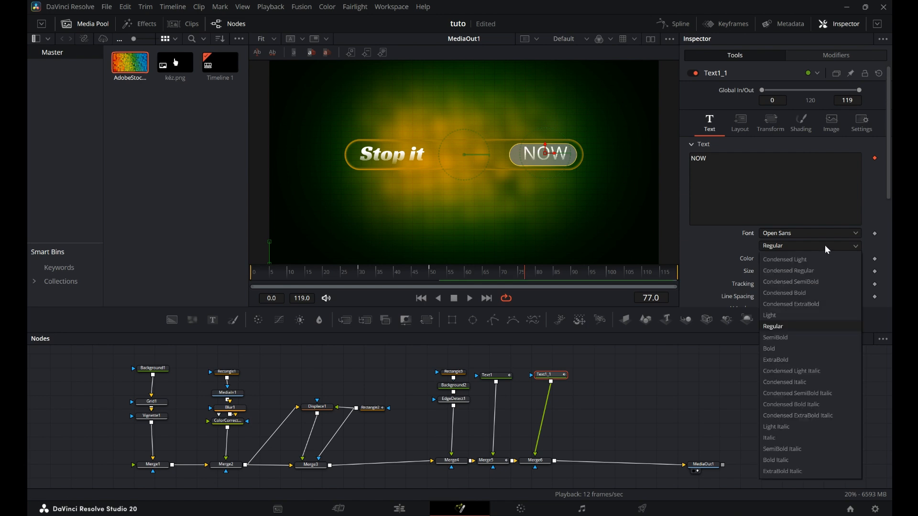
left_click(797, 346)
Set the copied text Follower's Y offset to -0.103 at frame 30 so the characters rise from below.
right_click(544, 151)
left_click_drag(544, 151, 542, 153)
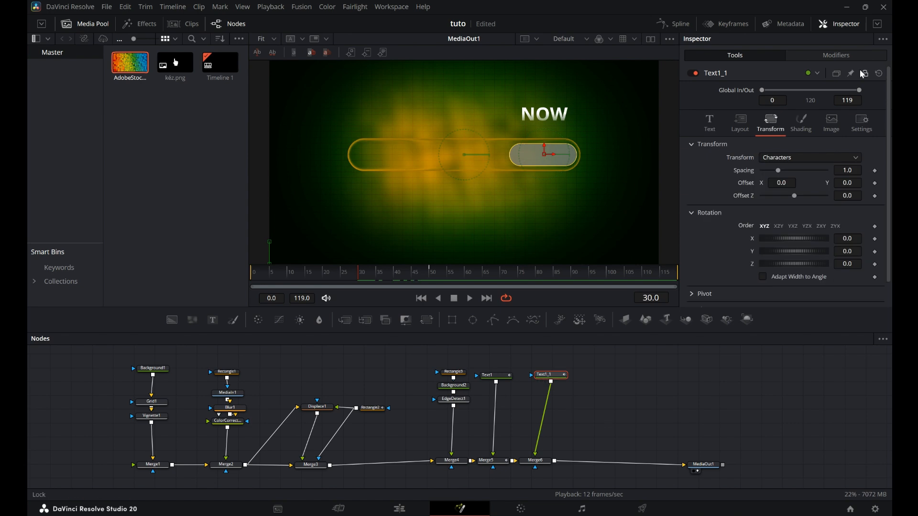
left_click(833, 53)
left_click(785, 107)
left_click(838, 172)
key("Tab")
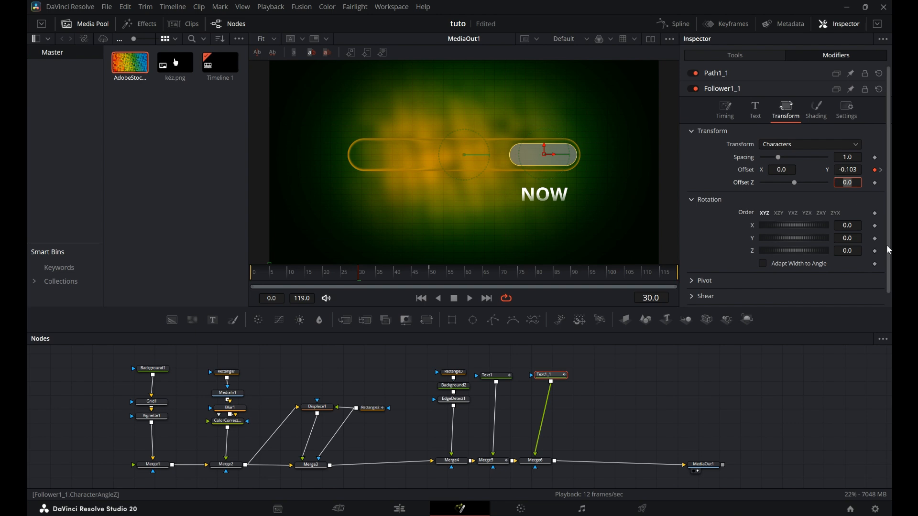
Keyframe Merge6's Blend from 0.0 at frame 30 to 1.0 at frame 50 and preview the fade.
left_click(538, 460)
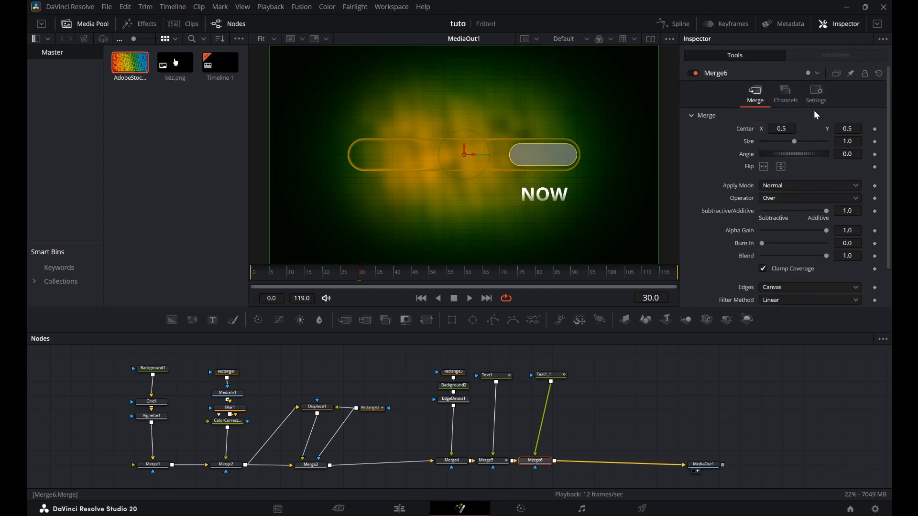
left_click(816, 94)
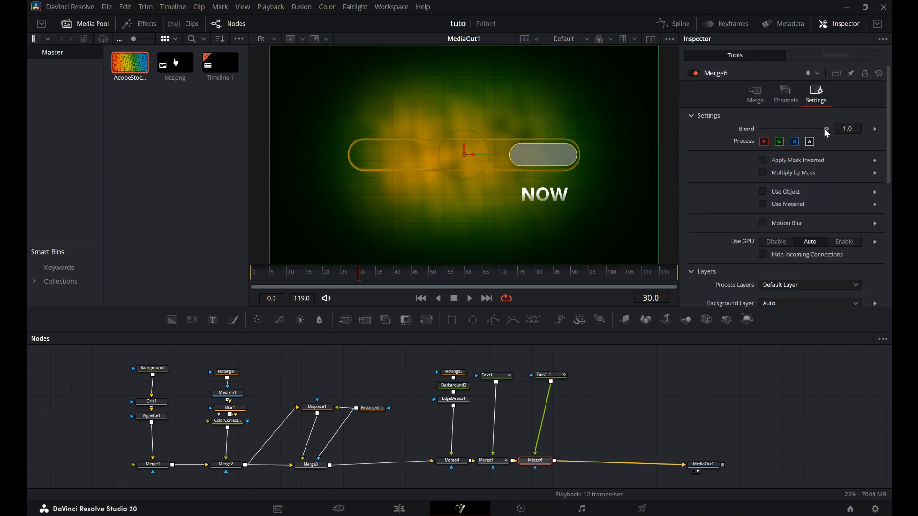
left_click_drag(827, 129, 753, 136)
left_click(875, 129)
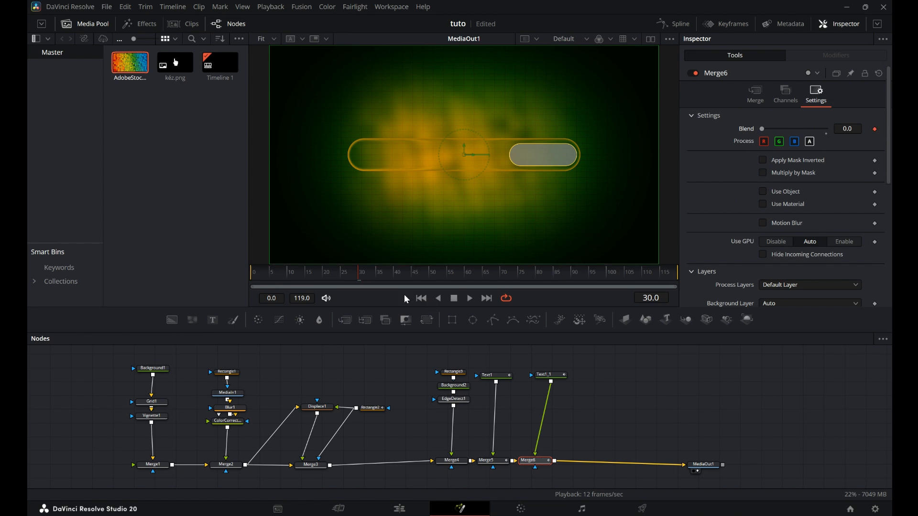
left_click_drag(357, 279, 432, 280)
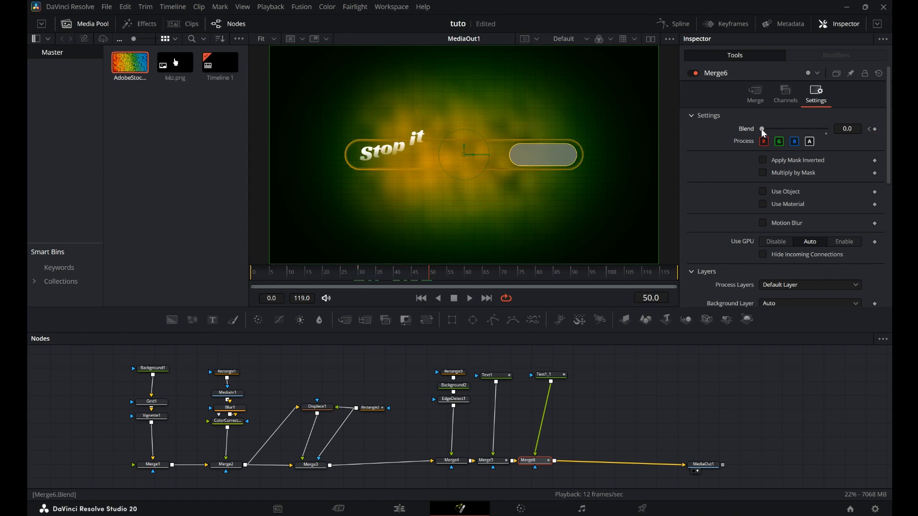
left_click_drag(763, 130, 853, 134)
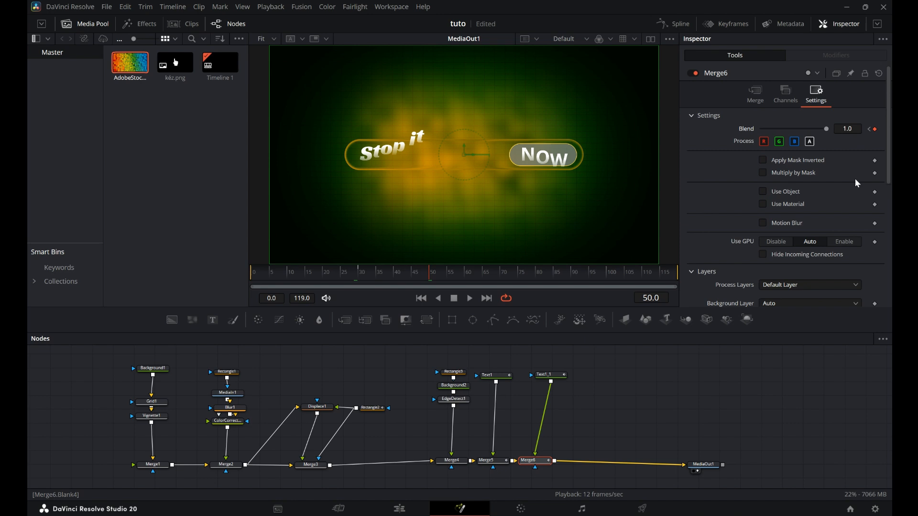
left_click(469, 299)
left_click(456, 299)
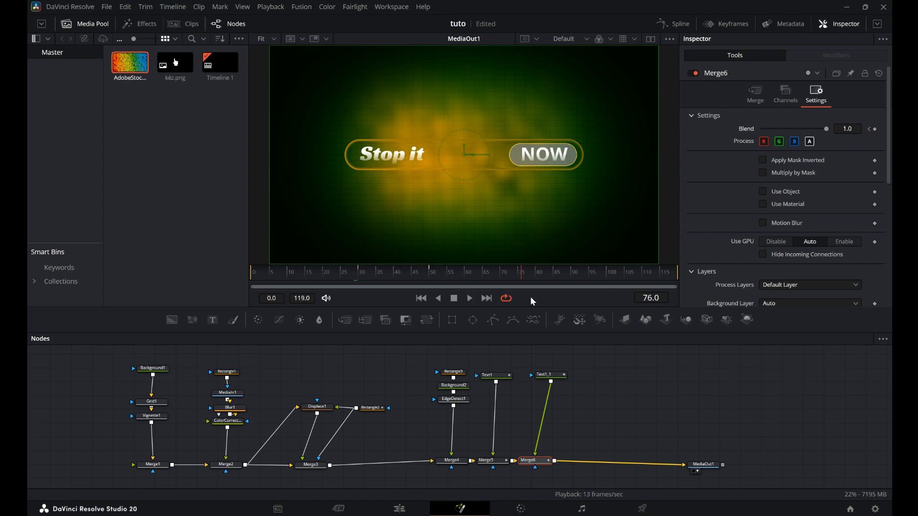
Keyframe the inner rectangle's width and height at frames 35 and 45.
left_click(454, 372)
left_click_drag(525, 281, 377, 279)
left_click(455, 374)
left_click(875, 225)
left_click(874, 237)
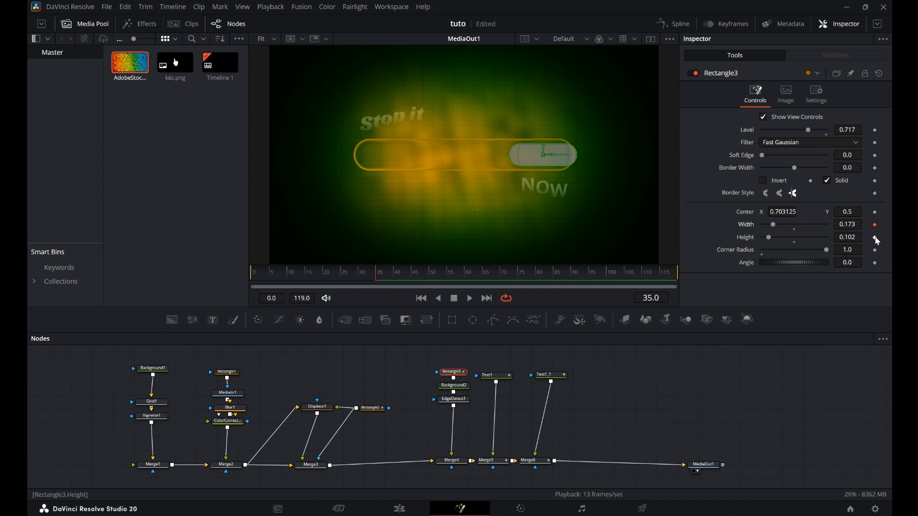
left_click_drag(374, 277, 414, 276)
left_click(875, 225)
left_click(875, 238)
Set the inner rectangle's width to 0 at frame 35 so the pill grows.
left_click(378, 281)
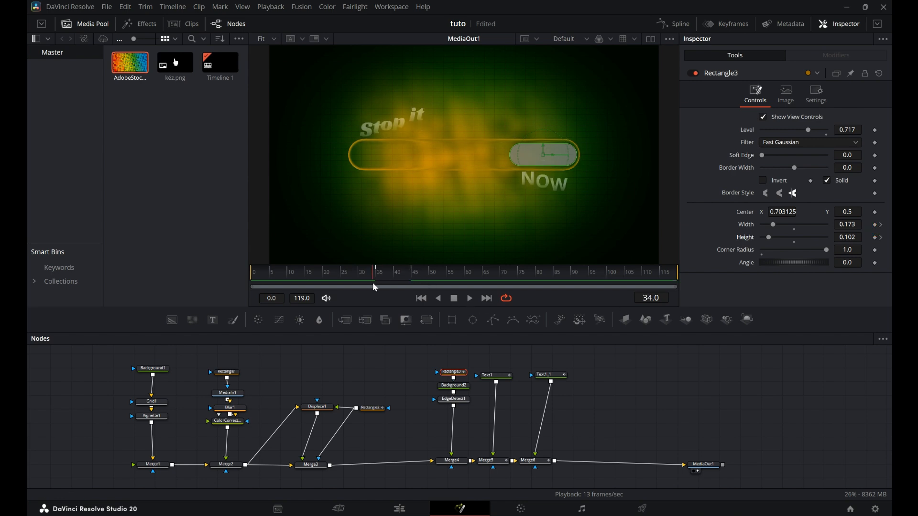
left_click_drag(772, 226, 754, 228)
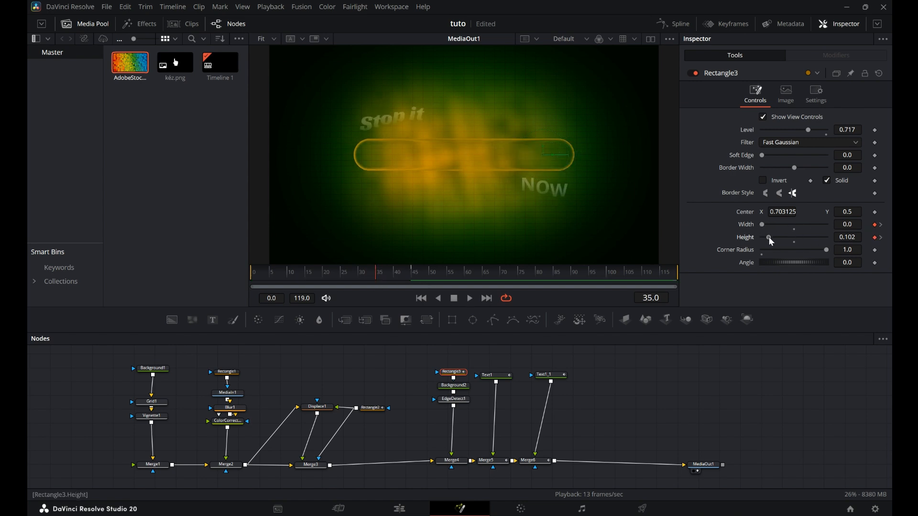
left_click_drag(374, 281, 403, 284)
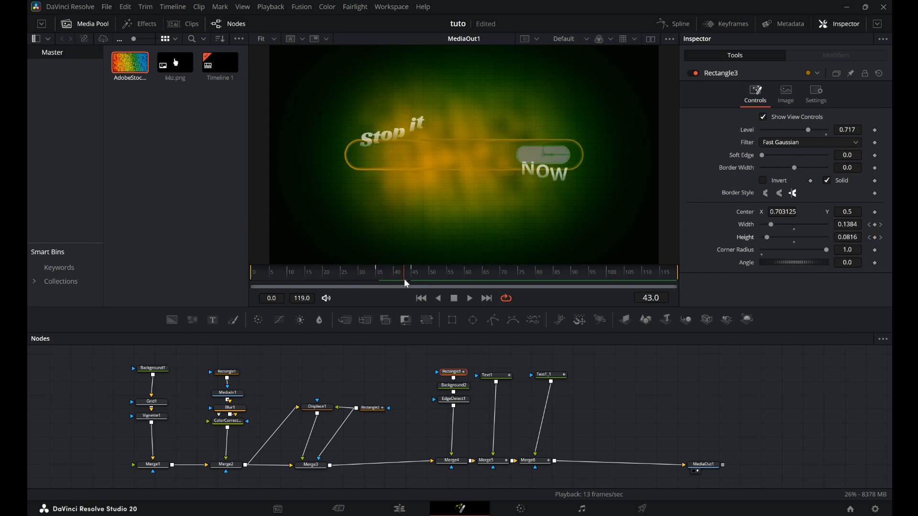
left_click_drag(770, 224, 769, 238)
Play back the animation to review the growing pill.
left_click(421, 298)
left_click(470, 298)
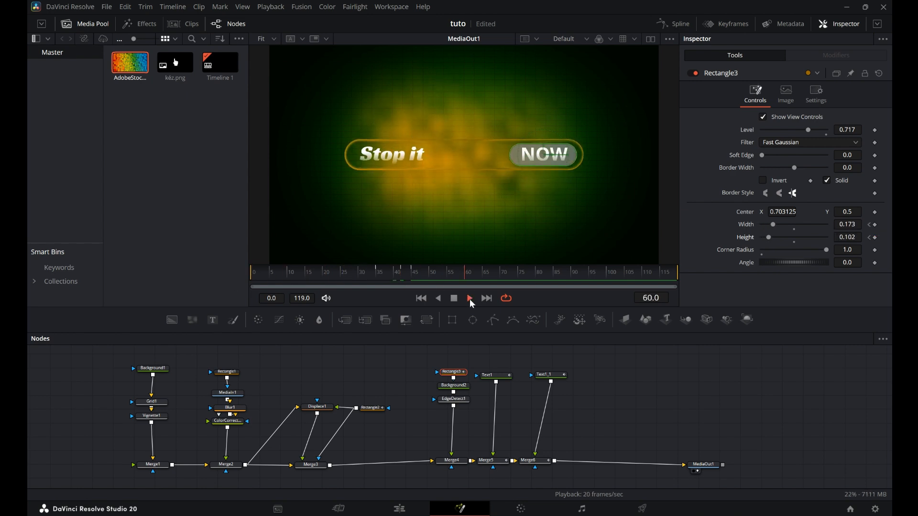
left_click(455, 298)
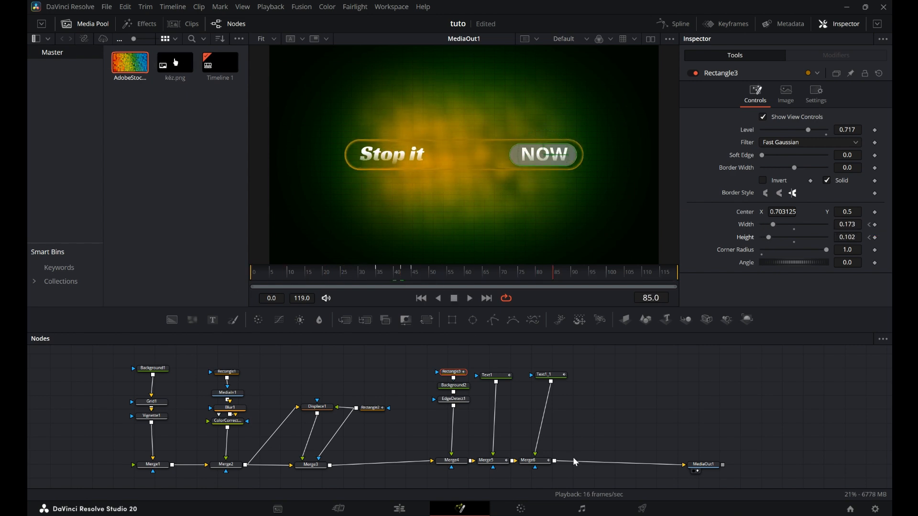
Add the kéz.png hand image from the media pool, merged after Merge6.
left_click(544, 462)
left_click(346, 320)
left_click_drag(175, 67, 577, 455)
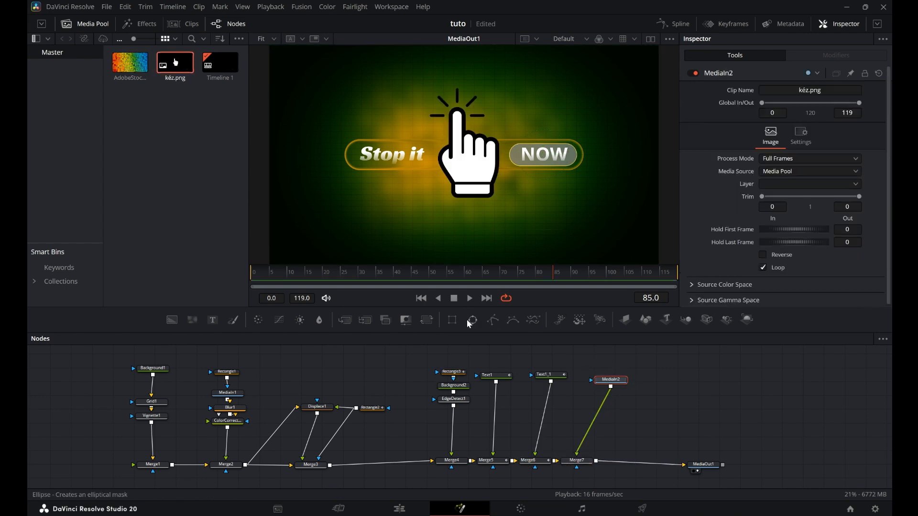
Add a Transform to the hand image, scale it to 0.27 and move it off the lower-right corner.
left_click(426, 320)
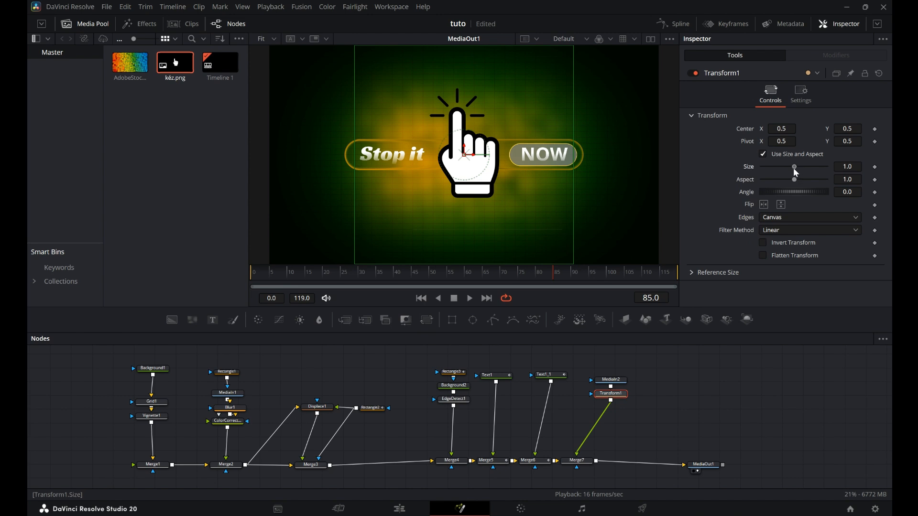
left_click_drag(796, 171, 772, 175)
left_click_drag(462, 157, 647, 265)
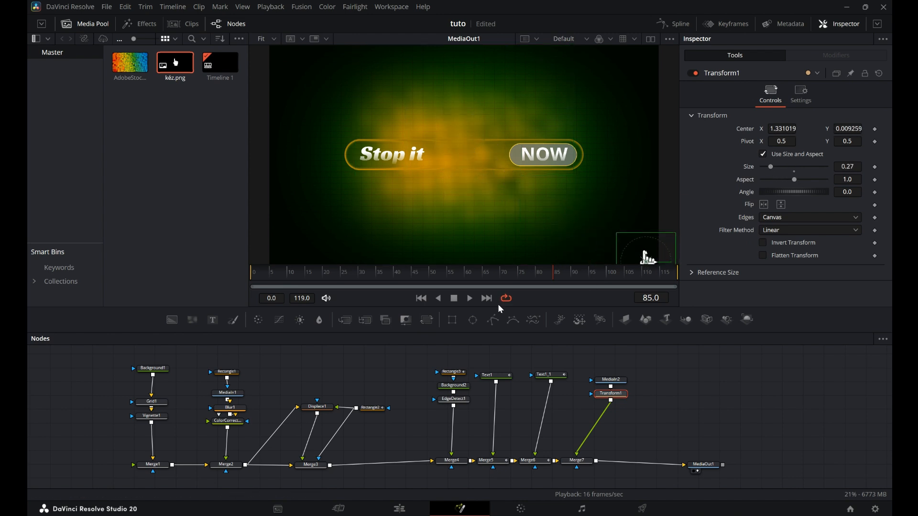
Keyframe the hand's position off-screen at frame 40 and move it onto the NOW button at frame 55.
left_click_drag(555, 285, 393, 290)
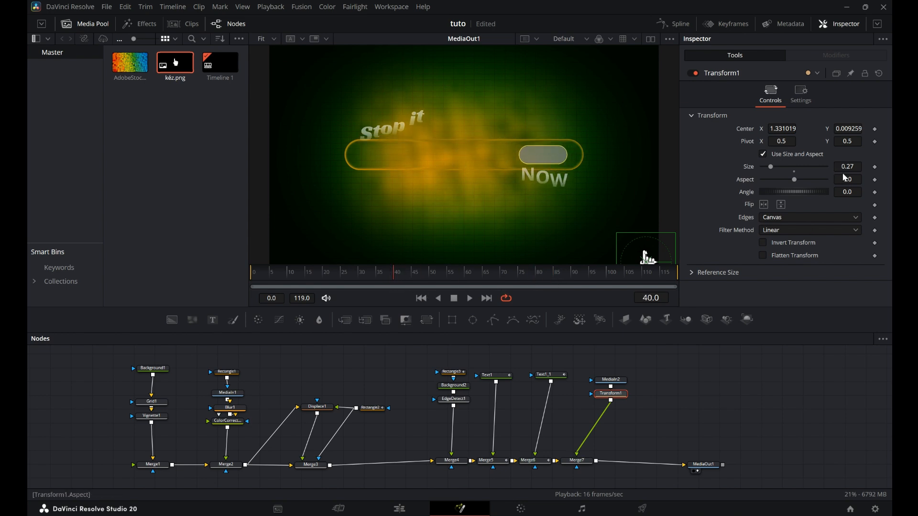
left_click(875, 129)
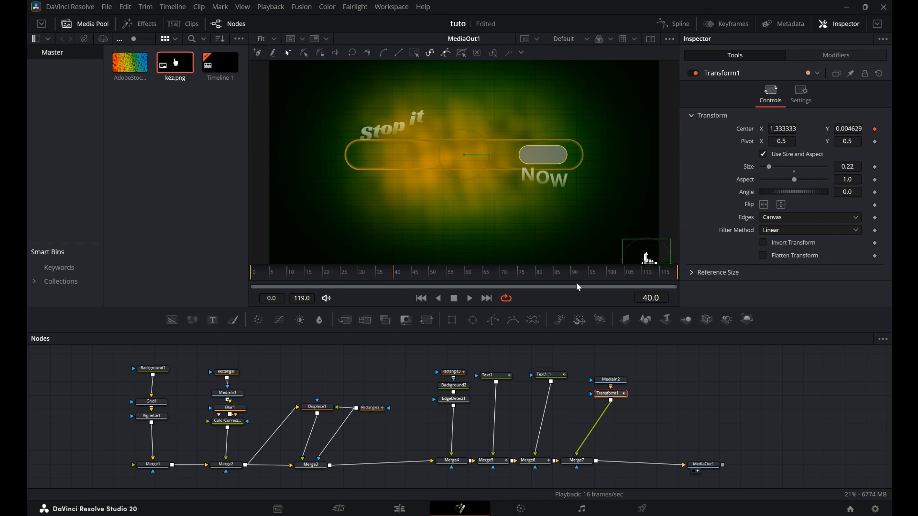
left_click(424, 281)
left_click_drag(423, 279, 447, 280)
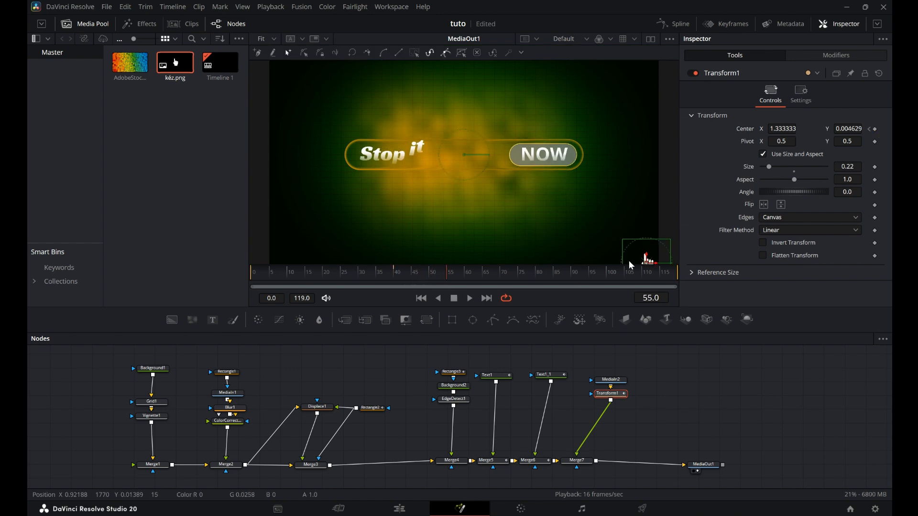
left_click_drag(645, 257, 548, 166)
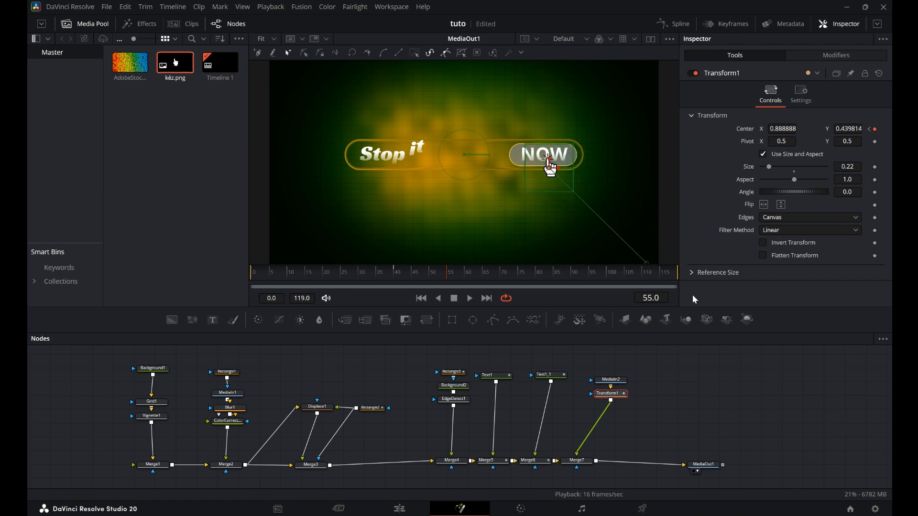
left_click_drag(447, 279, 395, 280)
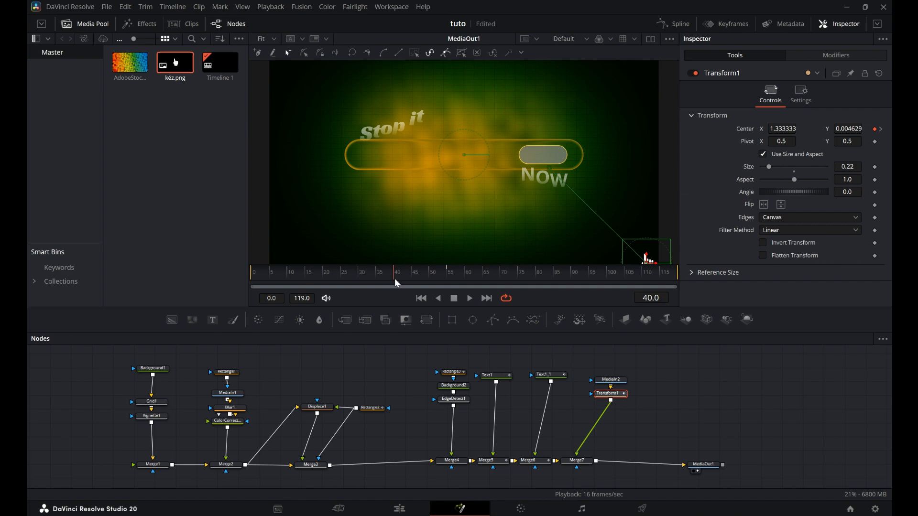
Keyframe Merge7's Blend from 0.0 at frame 40 to 1.0 at frame 55 to fade in the hand.
left_click(577, 460)
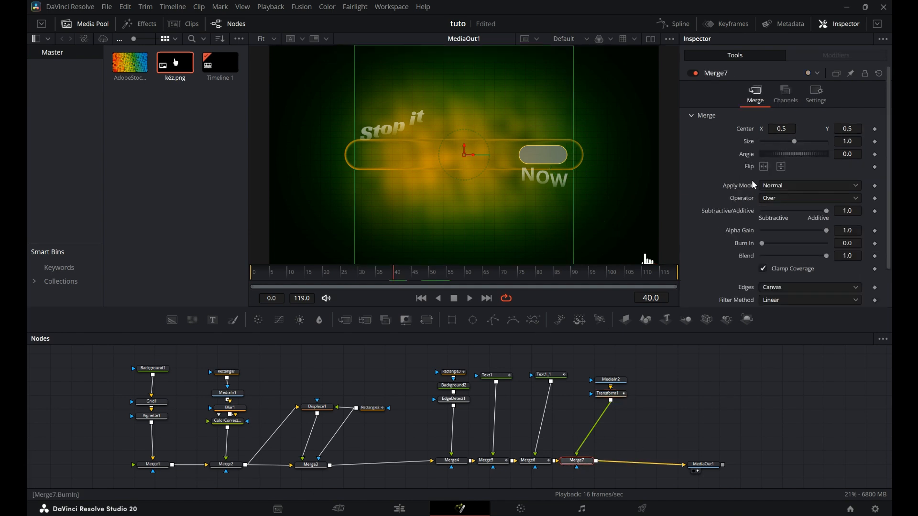
left_click(815, 95)
left_click_drag(796, 131, 761, 130)
left_click(875, 129)
left_click(425, 276)
left_click_drag(425, 276, 449, 276)
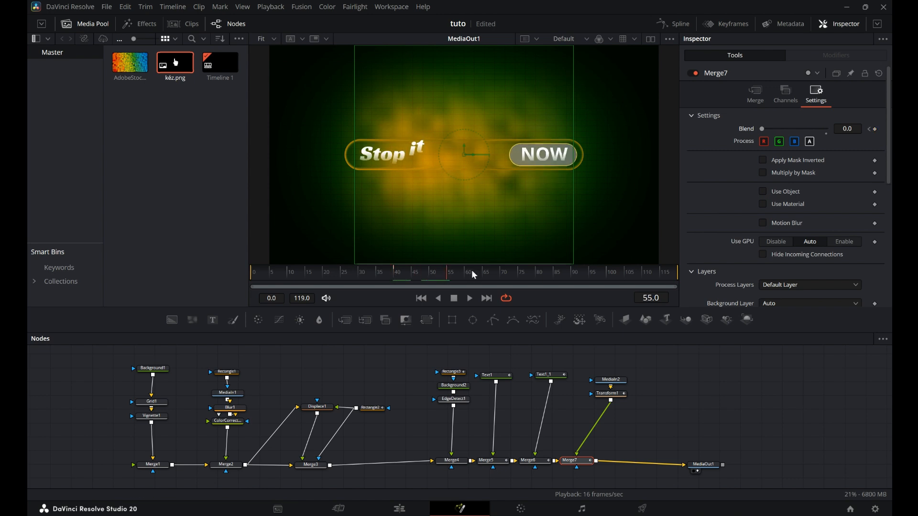
left_click(875, 130)
left_click_drag(761, 130, 826, 129)
mouse_move(451, 280)
left_mouse_down()
mouse_move(395, 278)
mouse_move(445, 277)
left_mouse_up()
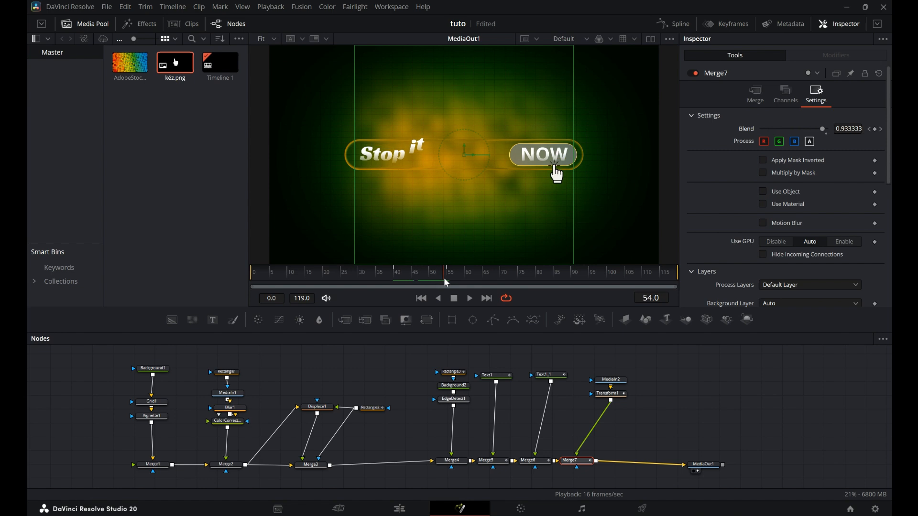
left_click(550, 167)
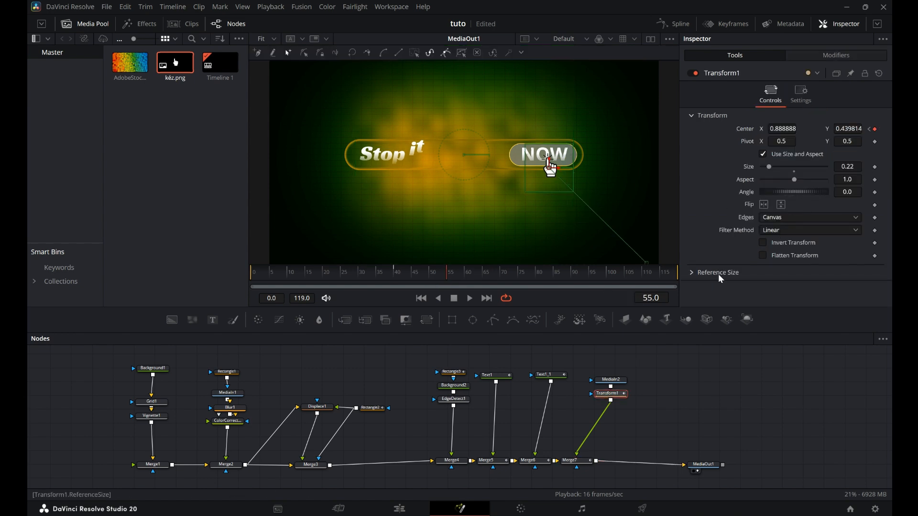
Keyframe the hand's Angle to 18.3 at frame 58 and back to 0.0 at frame 60 for a tapping motion.
key("Right")
key("Right")
key("Right")
left_click_drag(799, 193, 802, 191)
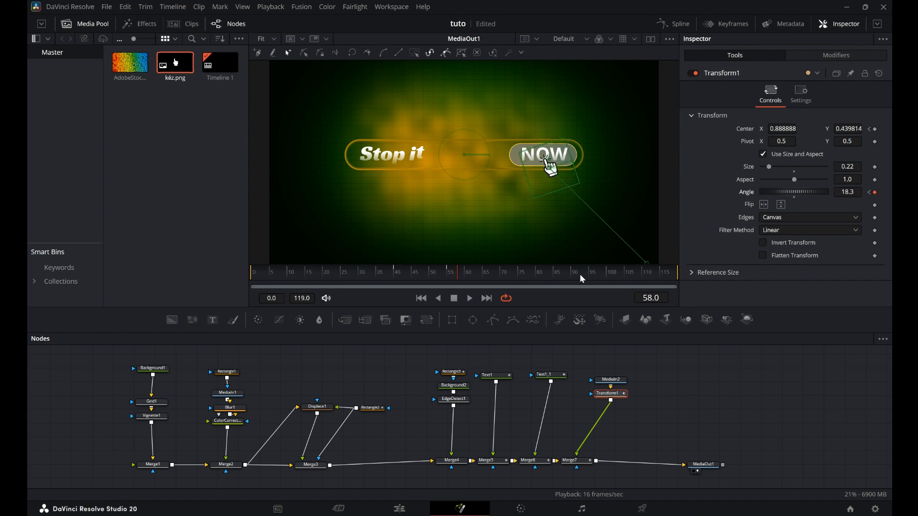
key("Right")
key("Right")
left_click(794, 197)
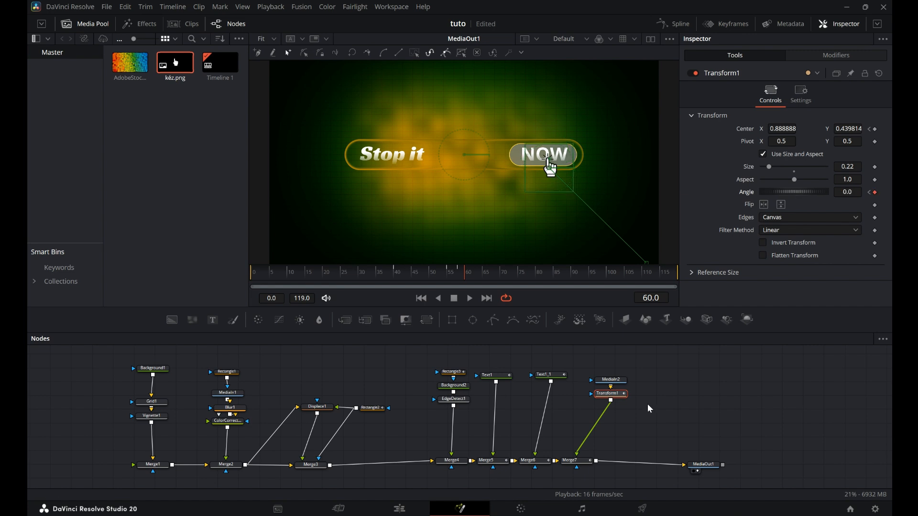
Keyframe Background2's color at frame 56, then change it to orange #ffaa00 at frame 59 to light up the button.
left_click(455, 385)
left_click_drag(466, 276, 451, 277)
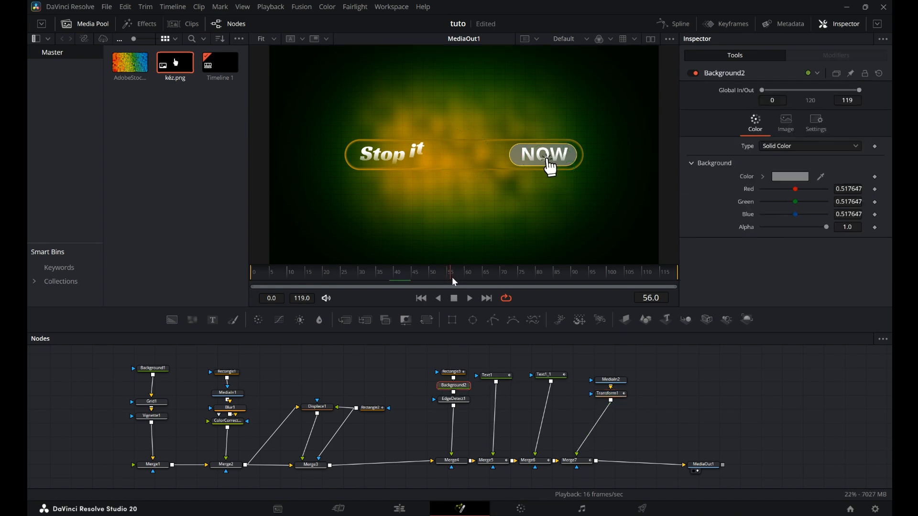
left_click(875, 177)
key("Right")
key("Right")
key("Right")
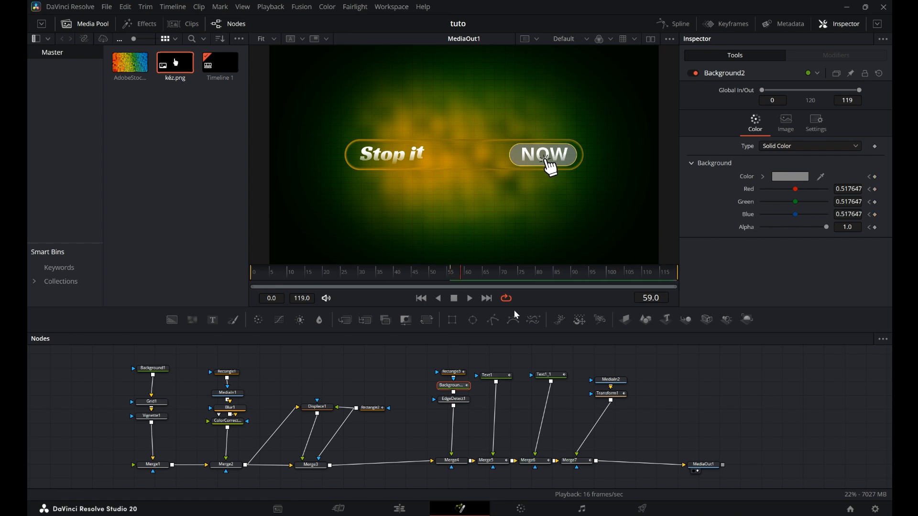
left_click(876, 177)
left_click(791, 177)
left_click(406, 213)
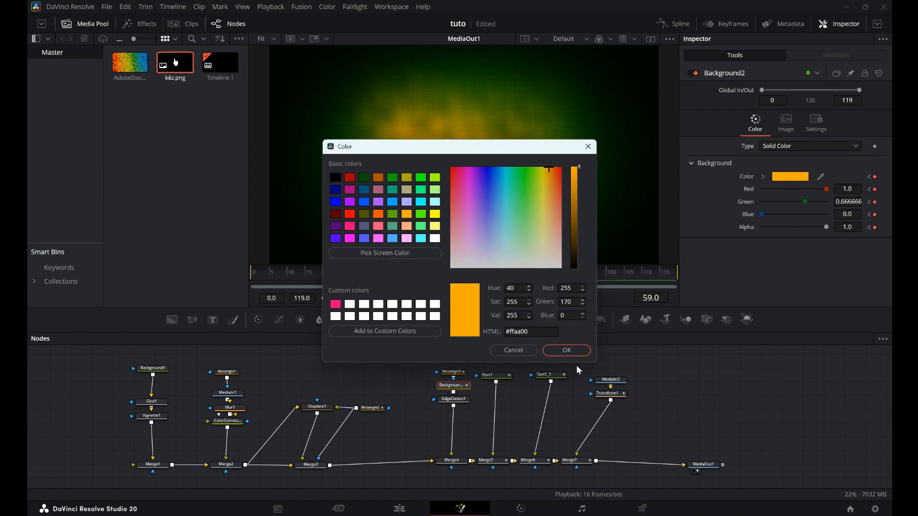
left_click(569, 351)
mouse_move(474, 283)
left_mouse_down()
mouse_move(445, 282)
mouse_move(463, 283)
left_mouse_up()
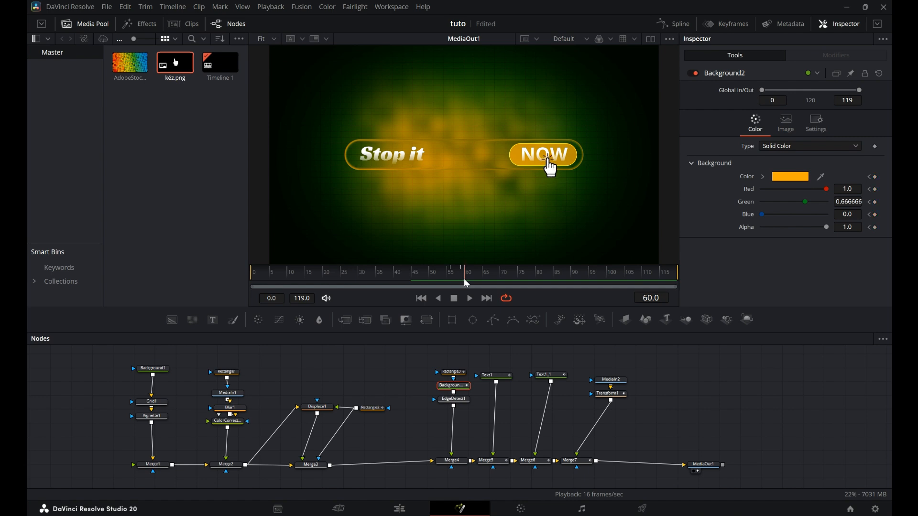
Duplicate the Merge3, Rectangle2 and Displace1 nodes after Merge7 and move the copied rectangle below the button.
left_click(334, 421)
left_click_drag(292, 373, 366, 486)
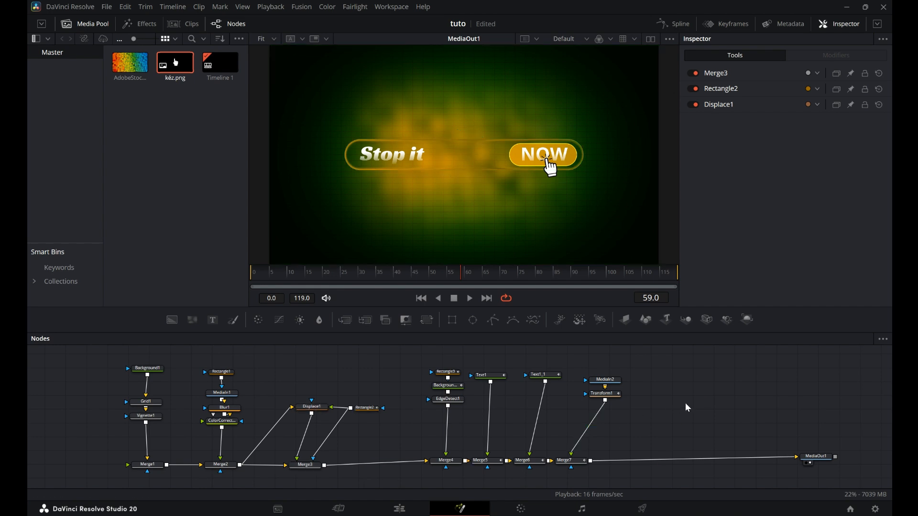
key("ctrl+v")
left_click_drag(681, 463, 682, 462)
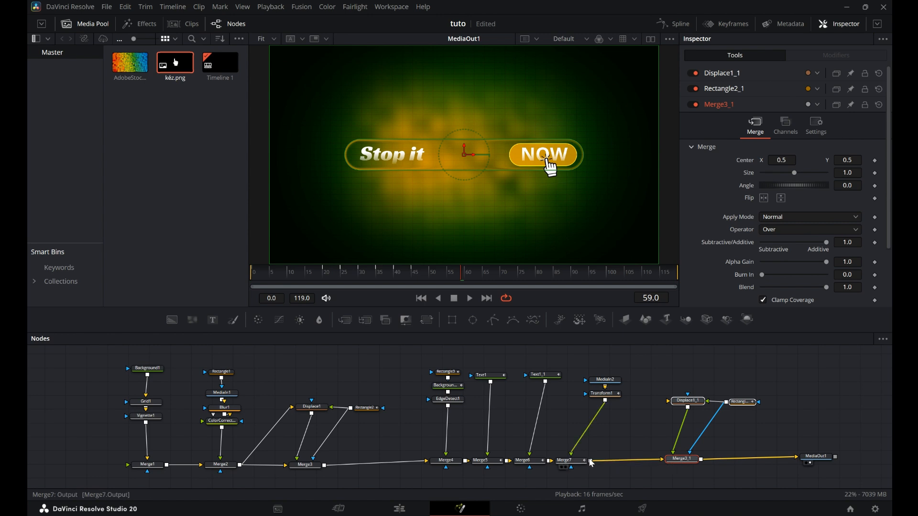
left_click(742, 405)
left_click_drag(463, 154, 467, 209)
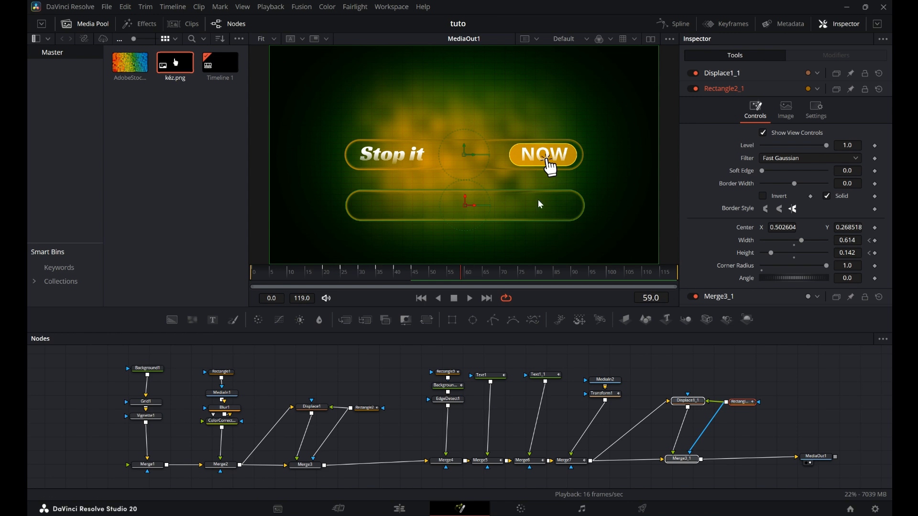
Inspect the copied rectangle's width and height animation curves and play back the composition.
left_click(674, 24)
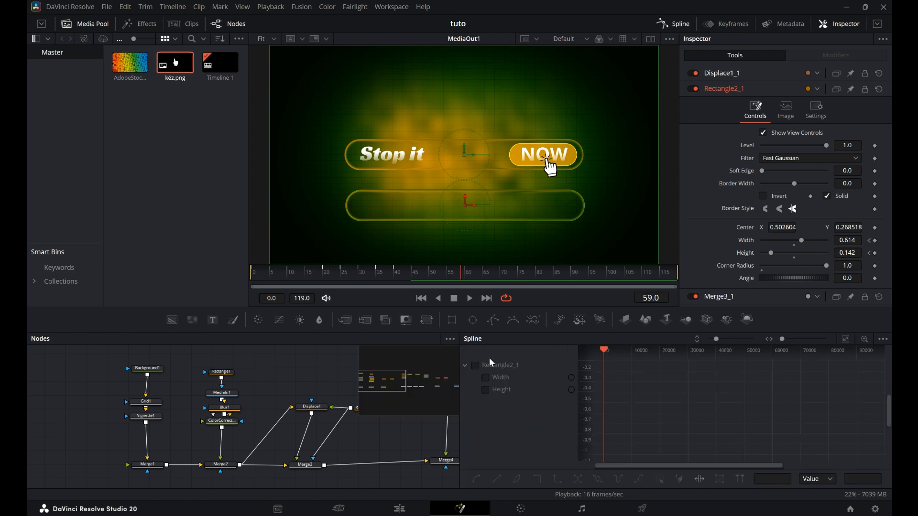
left_click(845, 339)
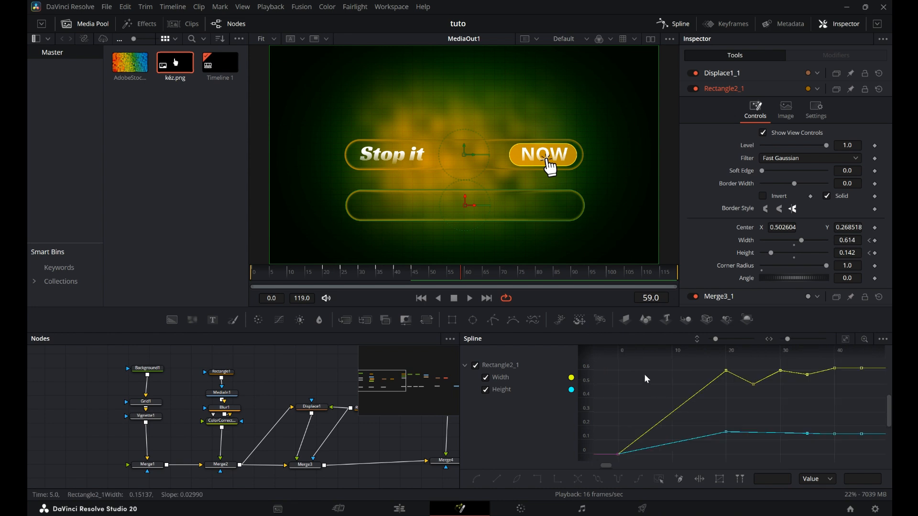
left_click_drag(887, 451, 884, 458)
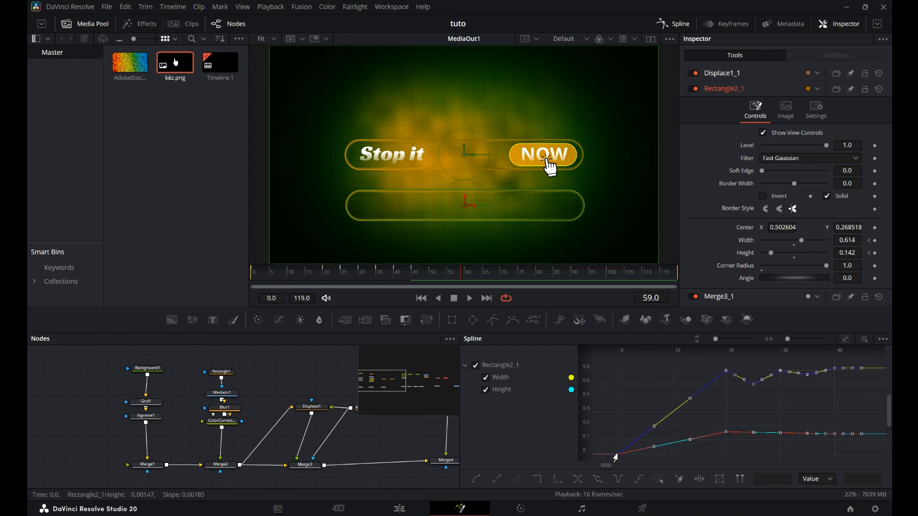
mouse_move(463, 281)
left_mouse_down()
mouse_move(540, 288)
mouse_move(447, 285)
mouse_move(473, 290)
mouse_move(465, 287)
left_mouse_up()
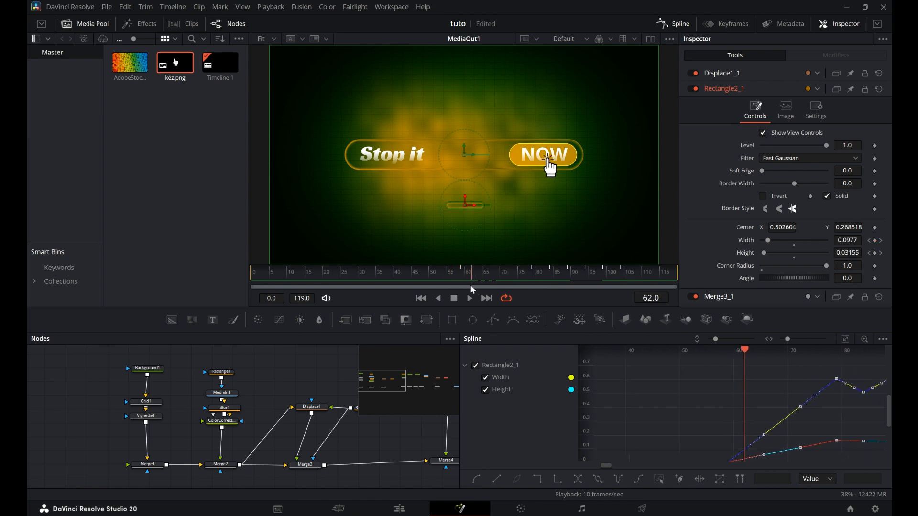
left_click(462, 279)
left_click_drag(890, 419, 889, 438)
left_click(736, 419)
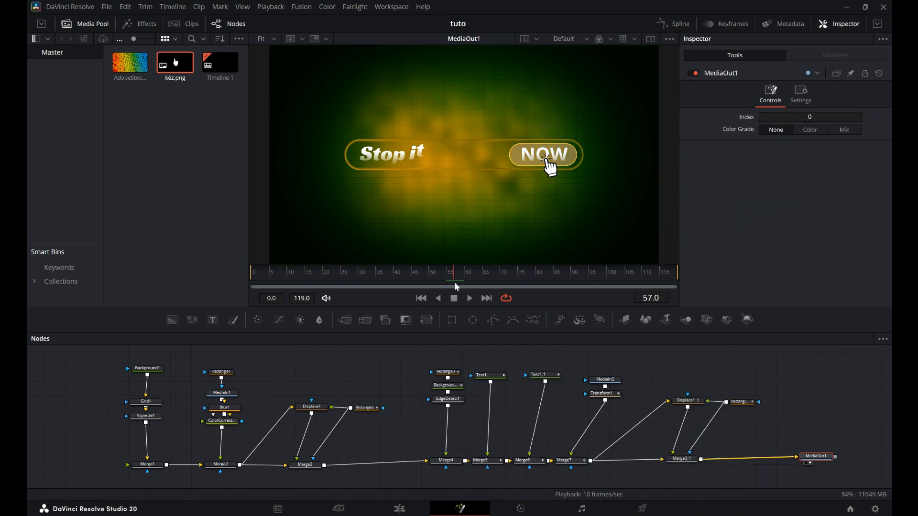
left_click(471, 300)
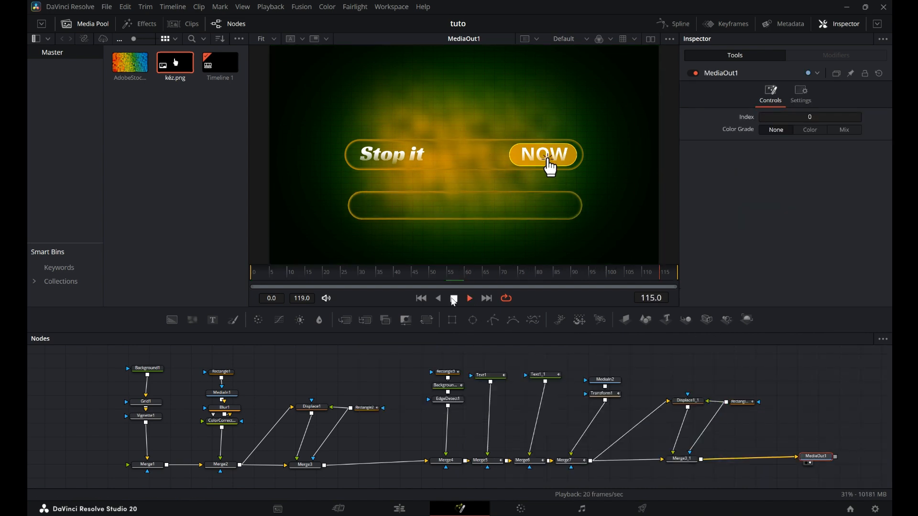
Set the copied rectangle's height to 0.197 and width to 0.63 at frame 102.
left_click(738, 403)
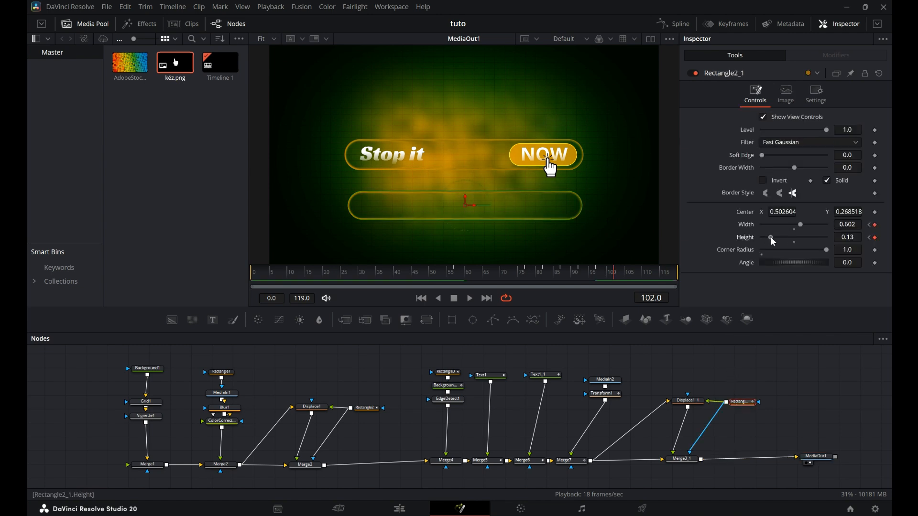
left_click_drag(775, 242, 778, 242)
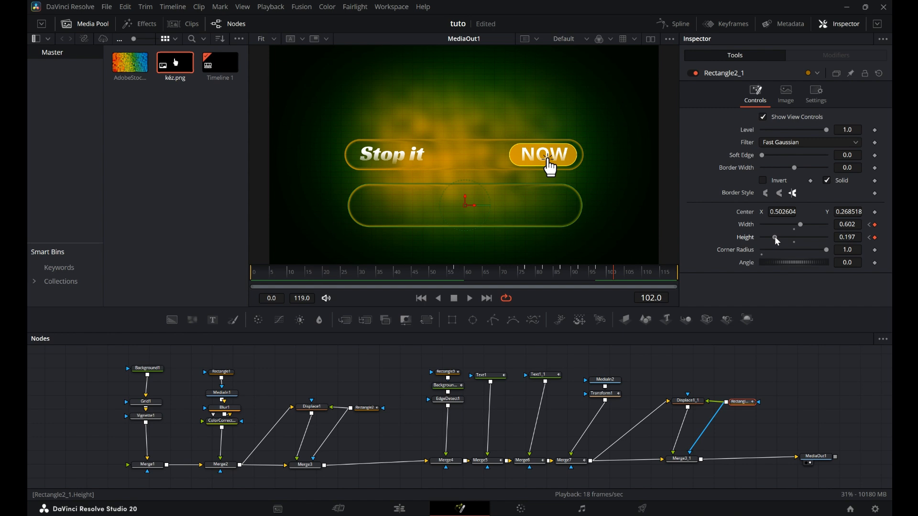
left_click_drag(804, 229, 805, 229)
left_click_drag(815, 456, 861, 458)
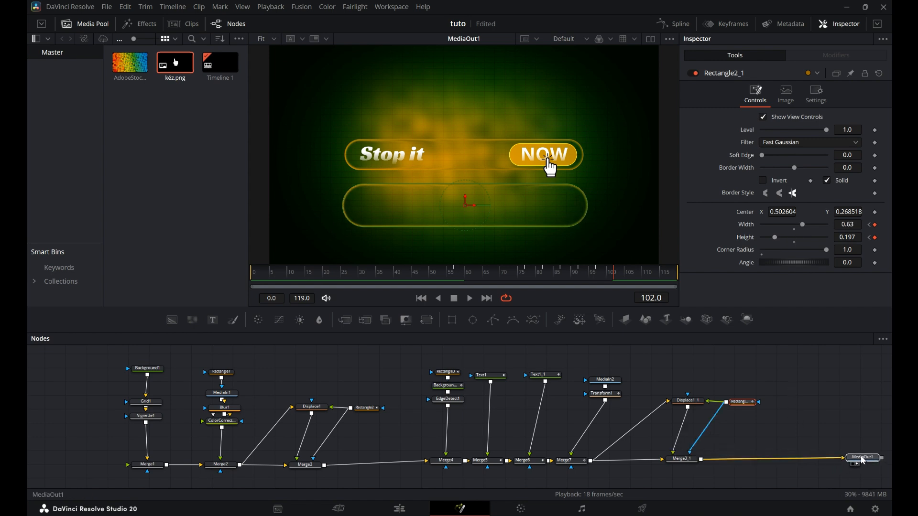
Add a new Merge node after Merge3_1.
left_click(691, 462)
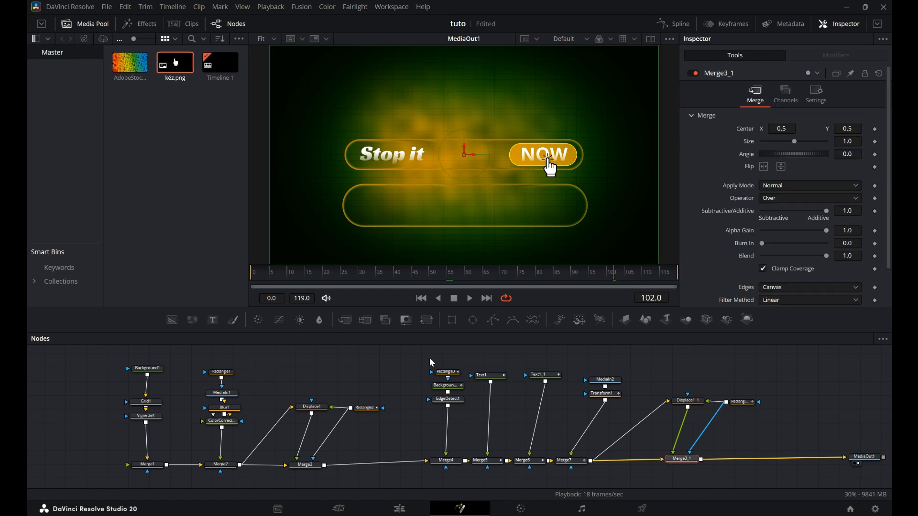
left_click(345, 320)
left_click_drag(720, 460, 785, 461)
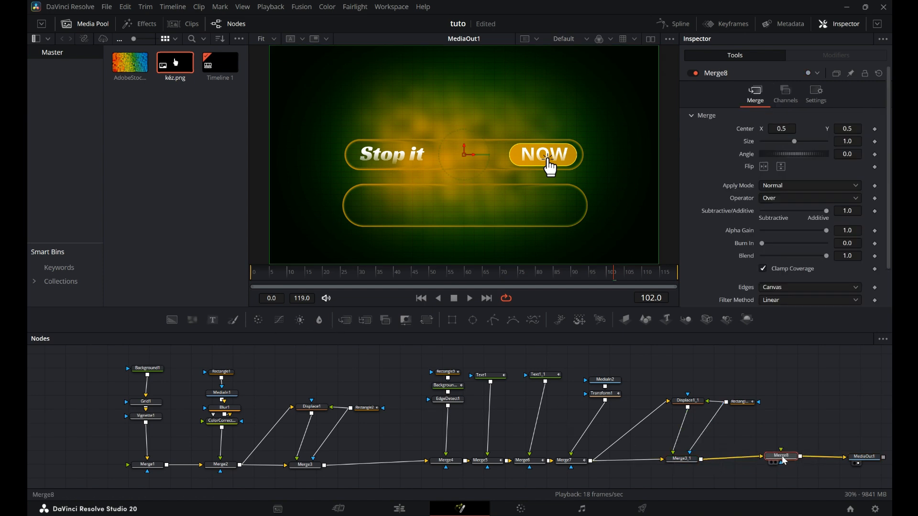
Paste a copy of Text1, connect it to Merge8 and move the copied text above the button.
left_click(485, 375)
key("ctrl+v")
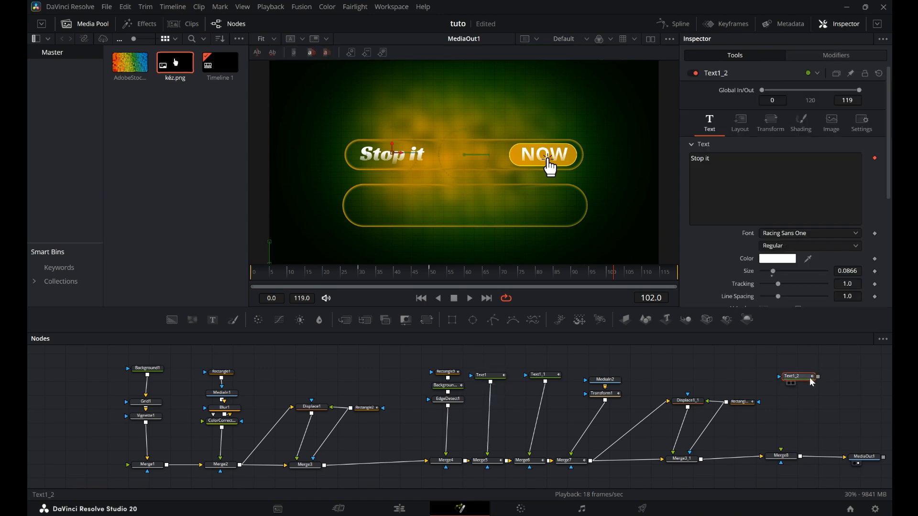
left_click_drag(788, 456, 784, 453)
left_click_drag(804, 379, 783, 379)
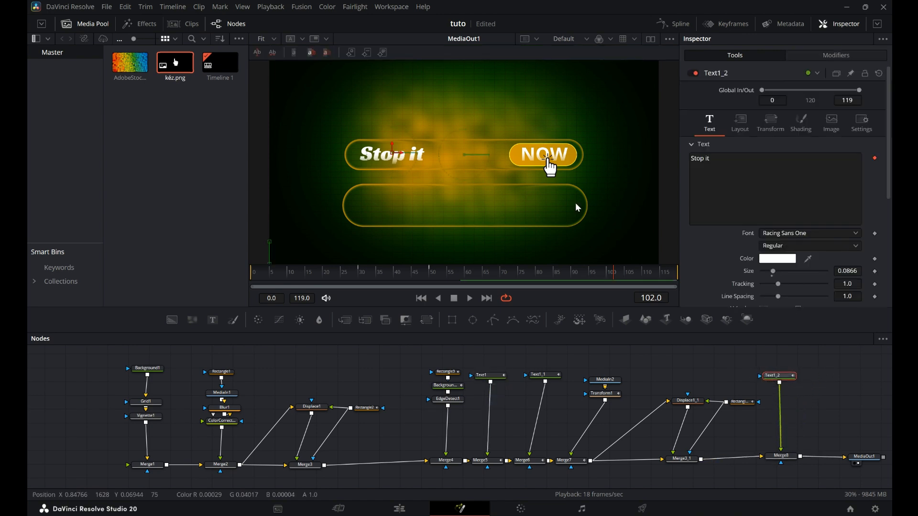
left_click_drag(392, 152, 398, 123)
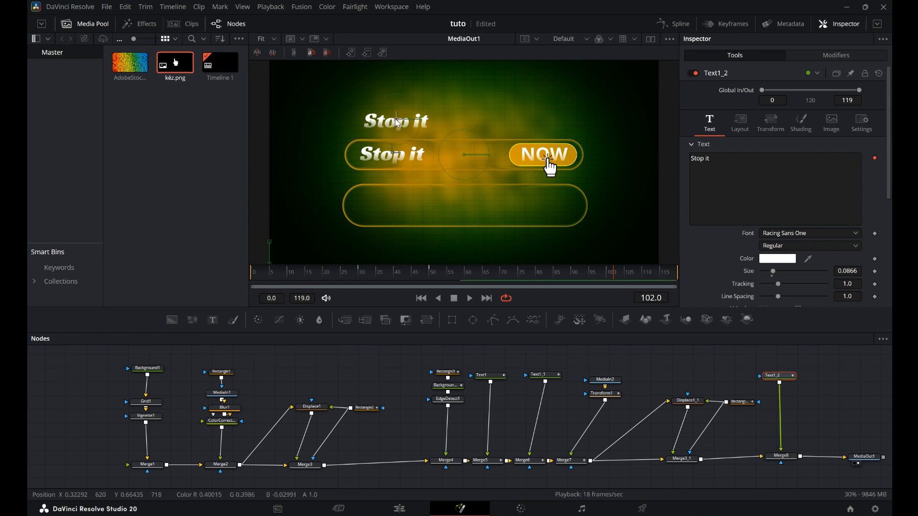
left_click(746, 163)
key("ctrl+a")
key("BackSpace")
type("www.caretotheworld")
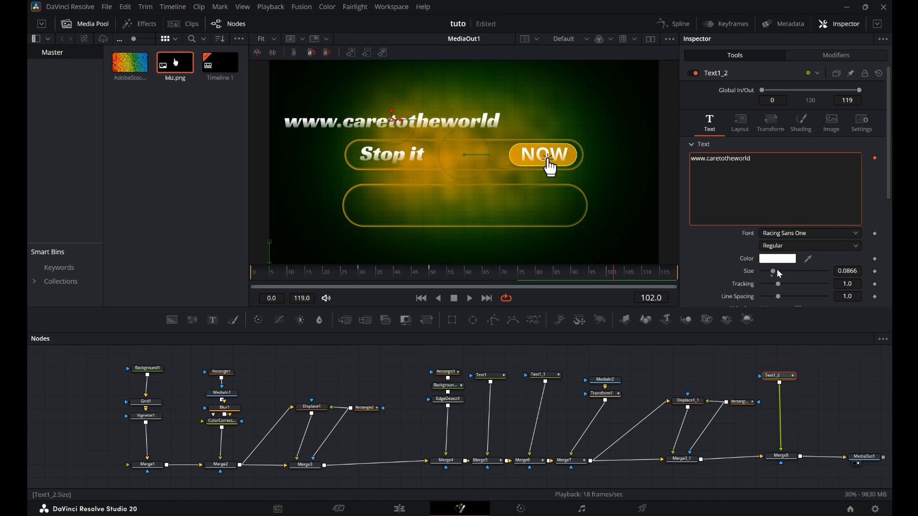
left_click_drag(773, 271, 771, 272)
left_click_drag(391, 120, 447, 118)
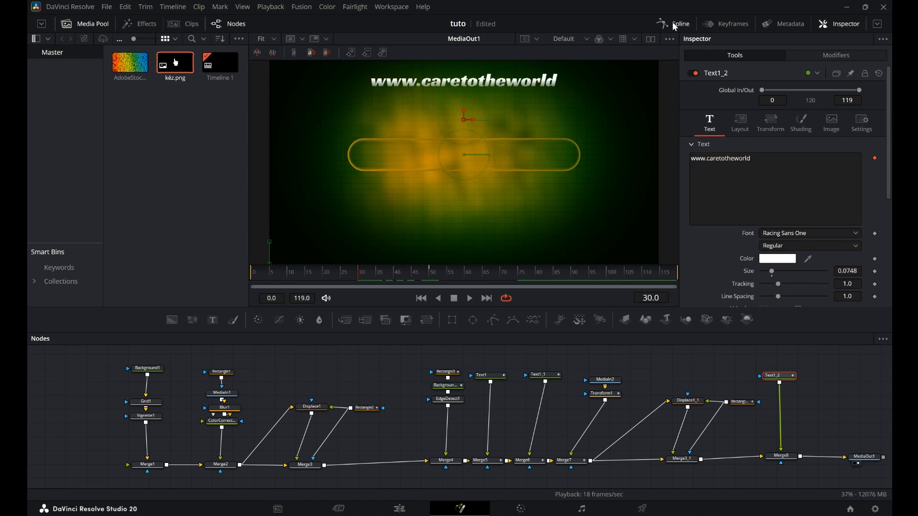
Shift the copied text's Displacement keyframes later so its animation starts at about frame 55.
left_click(676, 24)
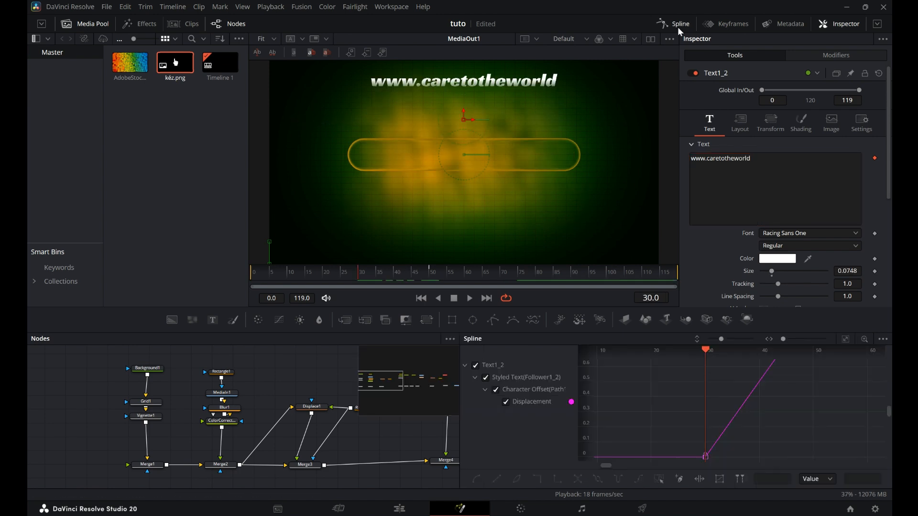
left_click_drag(605, 363, 875, 459)
key("f")
left_click_drag(360, 283, 390, 282)
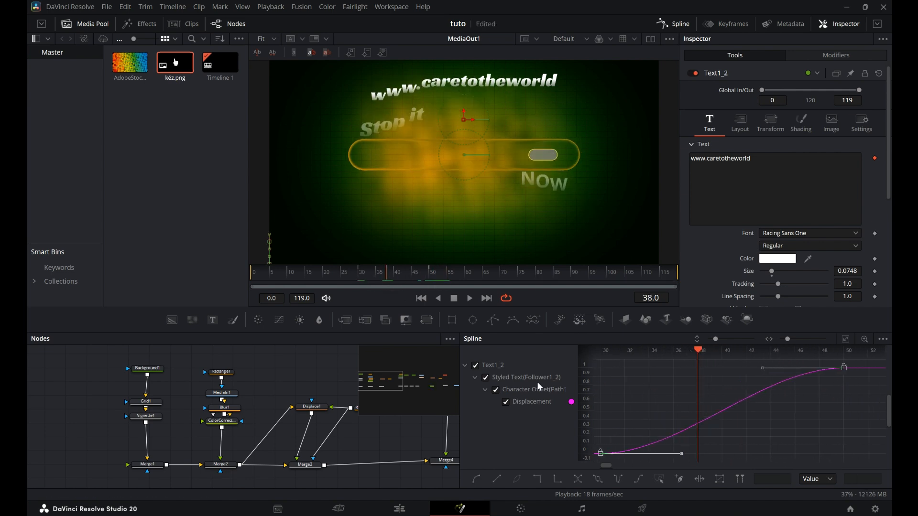
left_click_drag(601, 459, 716, 459)
left_click_drag(389, 276, 430, 280)
left_click_drag(598, 458, 728, 458)
left_click(447, 278)
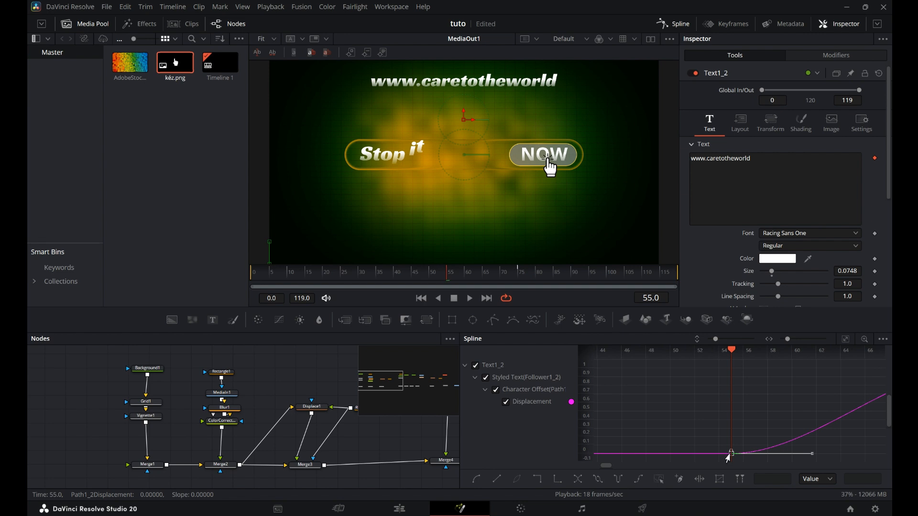
Keyframe Merge8's Blend at 0.0 at frame 55 and 1.0 further along the timeline to fade in the URL text.
left_click(673, 23)
left_click(781, 455)
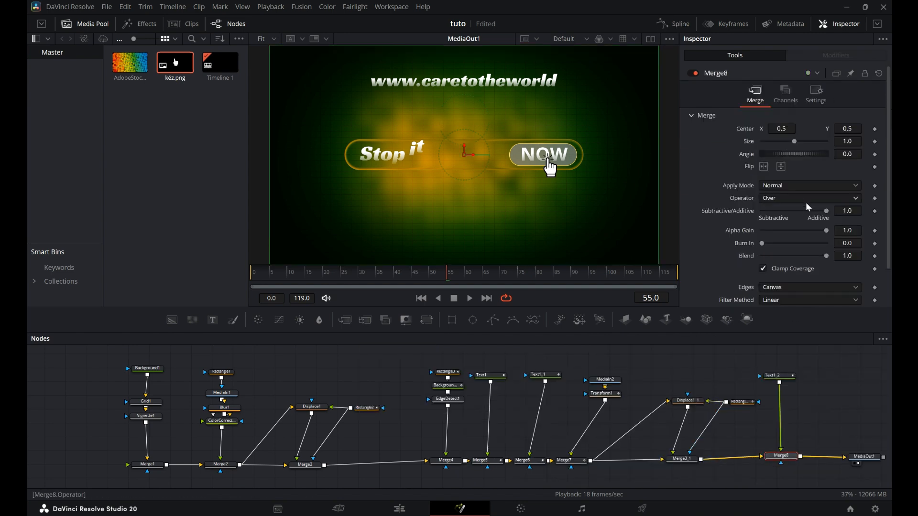
left_click(807, 97)
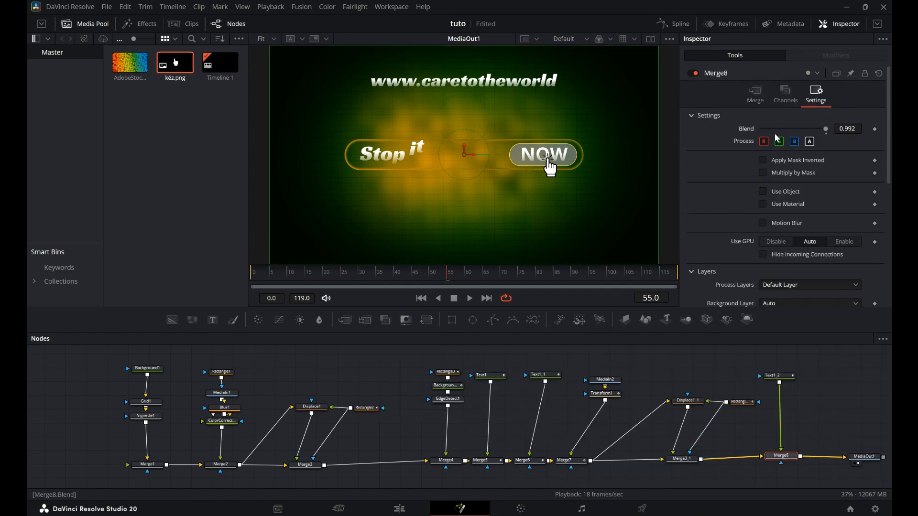
left_click_drag(822, 133, 475, 242)
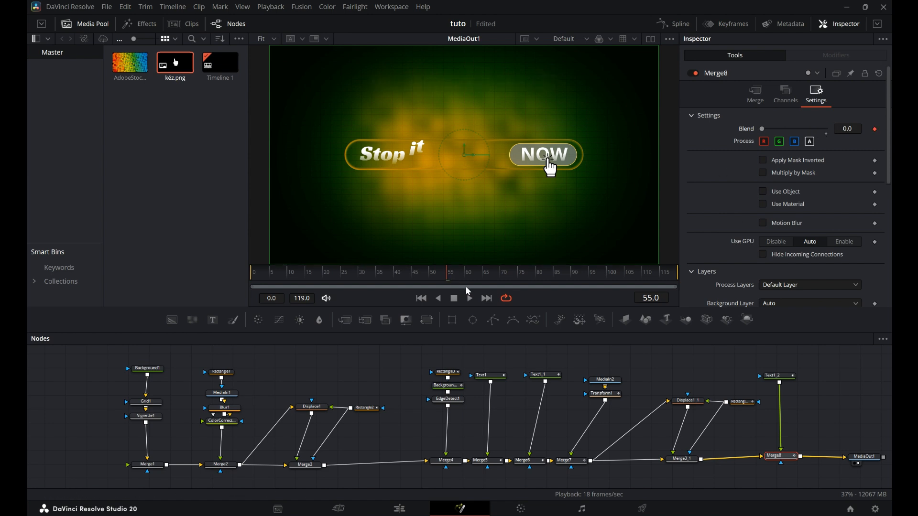
left_click_drag(453, 285, 522, 283)
left_click_drag(802, 128, 830, 129)
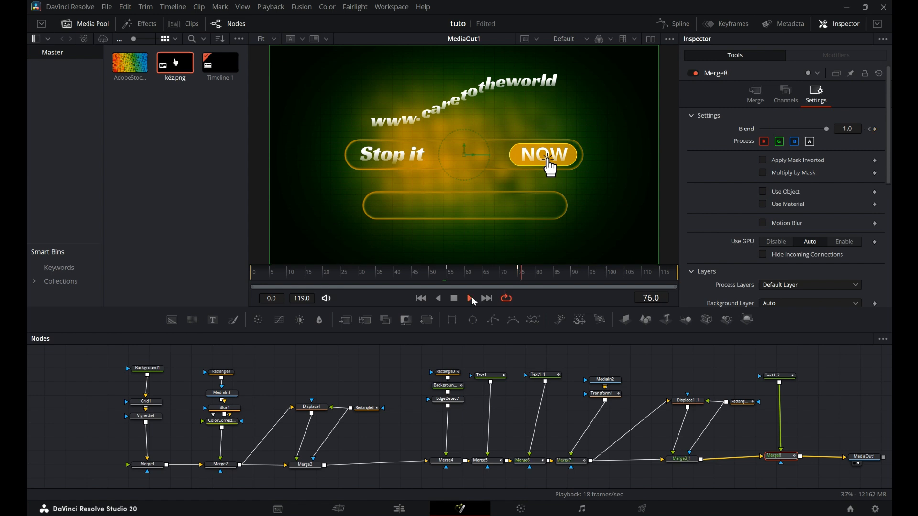
Set the URL text's follower Delay to 1.3.
left_click(777, 376)
left_click(844, 56)
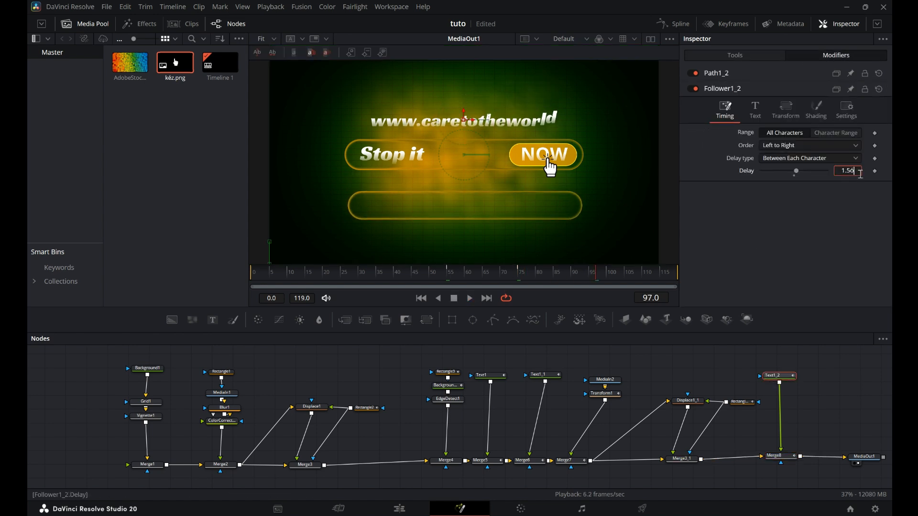
left_click(548, 285)
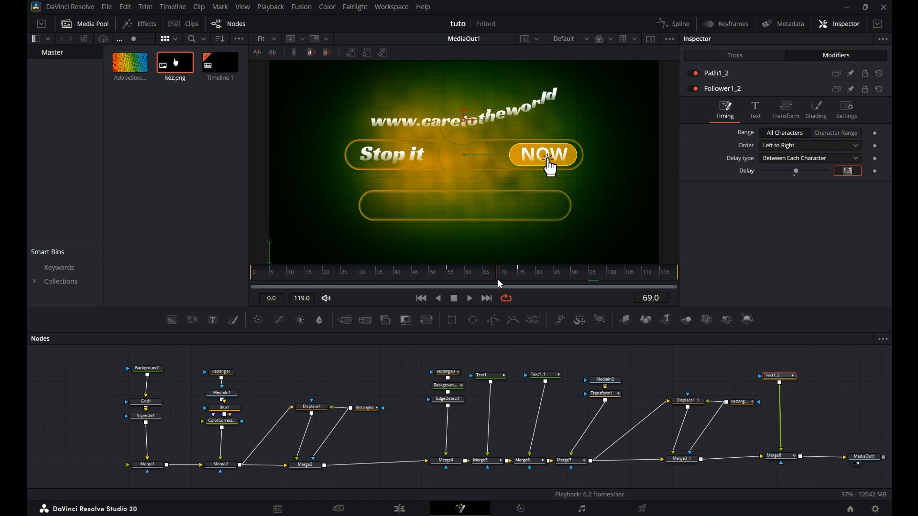
Add a new Text node merged into the composition and set its font style to Regular.
left_click(213, 320)
left_click_drag(588, 473, 604, 432)
left_click(699, 165)
left_click(796, 247)
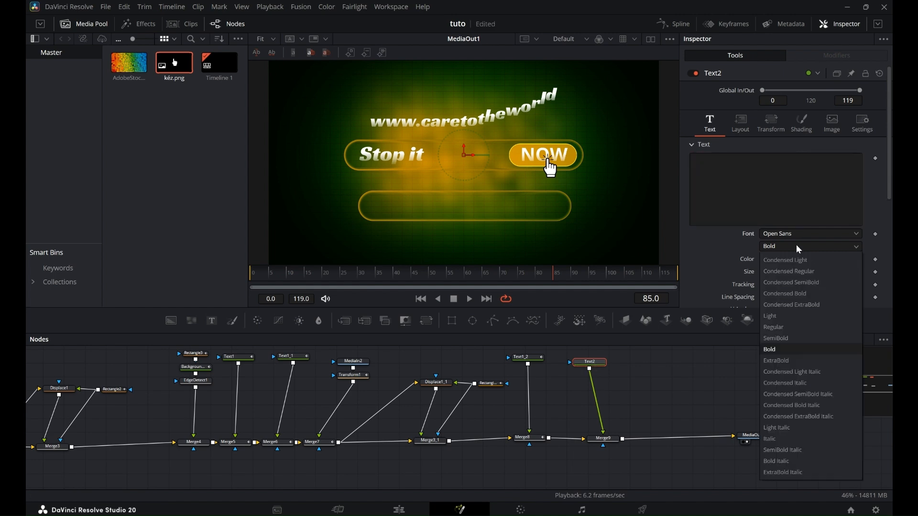
left_click(789, 330)
Paste a paragraph of text into the new Text node and set its size to 0.023.
right_click(699, 160)
mouse_move(725, 174)
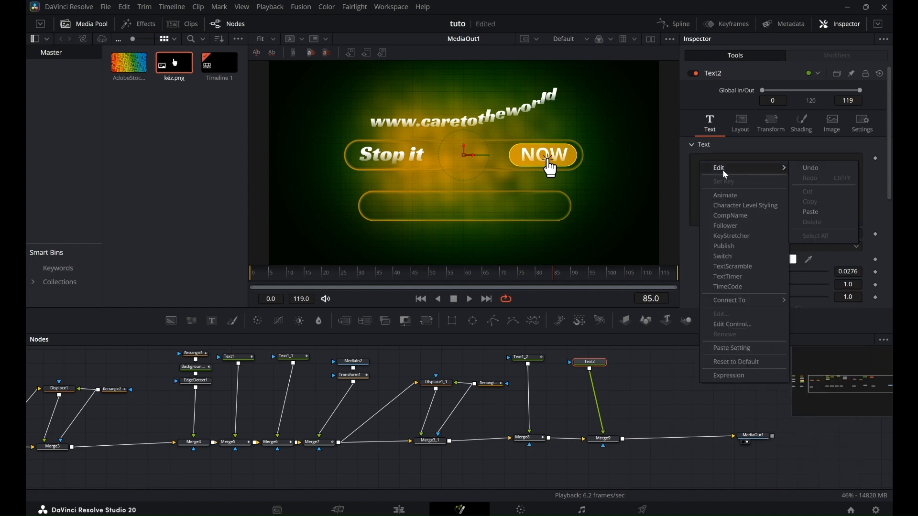
left_click(818, 211)
left_click(859, 273)
type("0.023")
key("Return")
scroll(789, 215, "down", 5)
left_click(84, 23)
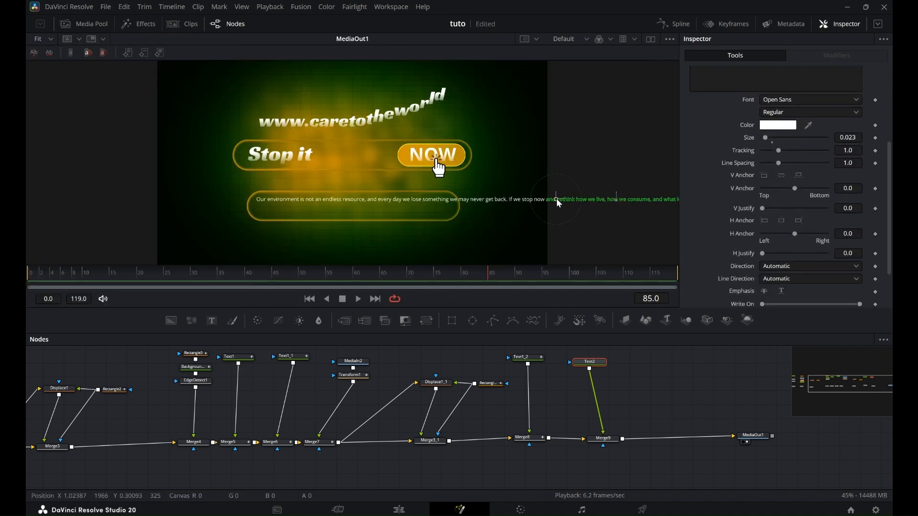
Set the paragraph's horizontal anchor to left and move the text so it starts at the left end of the lower bar.
left_click_drag(890, 166, 890, 114)
left_click(692, 130)
key("Return")
left_click_drag(891, 221, 890, 261)
left_click(764, 247)
left_click_drag(556, 199, 259, 203)
Set the paragraph's size to 0.02 and remove the stray line break inserted in the text.
left_click(856, 164)
key("BackSpace")
key("Tab")
left_click_drag(890, 173, 890, 137)
left_click(692, 126)
key("BackSpace")
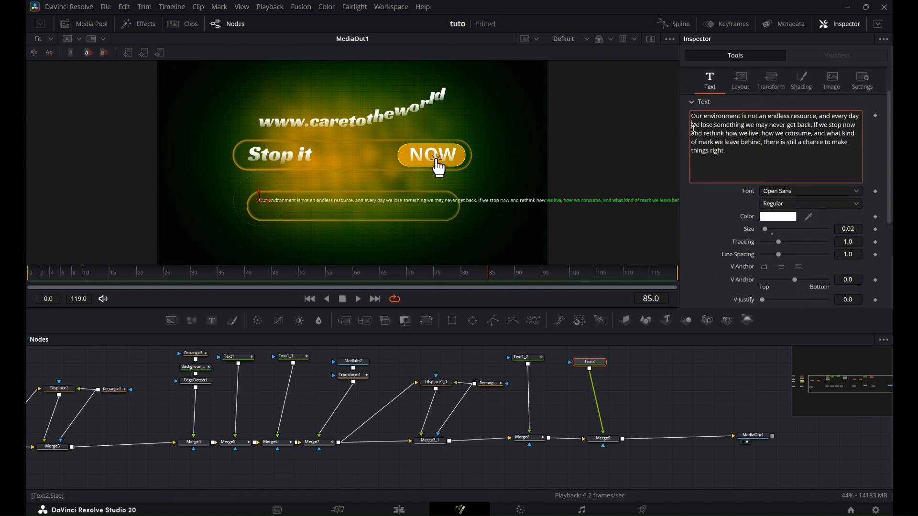
Insert line breaks after "may never" and after "kind of mark" to wrap the paragraph into lines.
left_click(788, 125)
key("Return")
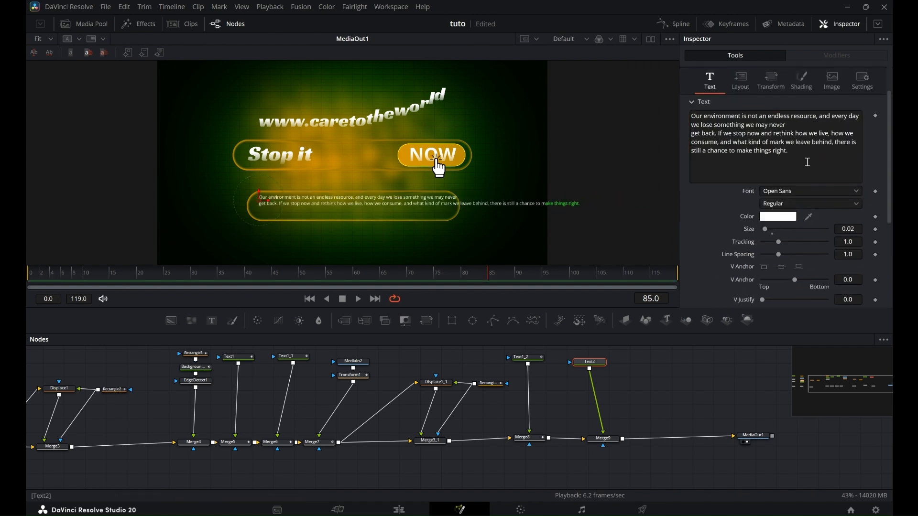
left_click(786, 143)
key("Return")
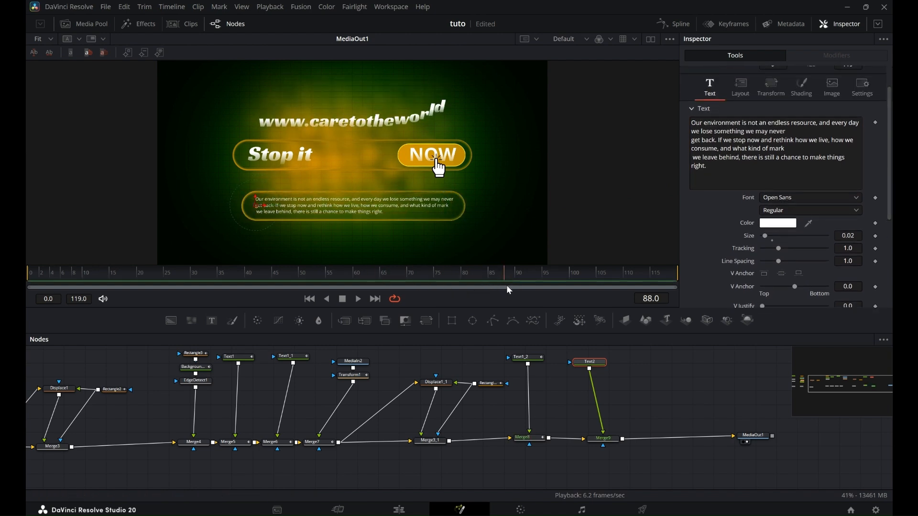
Keyframe the paragraph's Write On end at 0.0 at frame 88 and 1.0 at frame 100, then return to frame 0.
scroll(785, 191, "down", 5)
left_click(876, 281)
left_click_drag(862, 282, 767, 292)
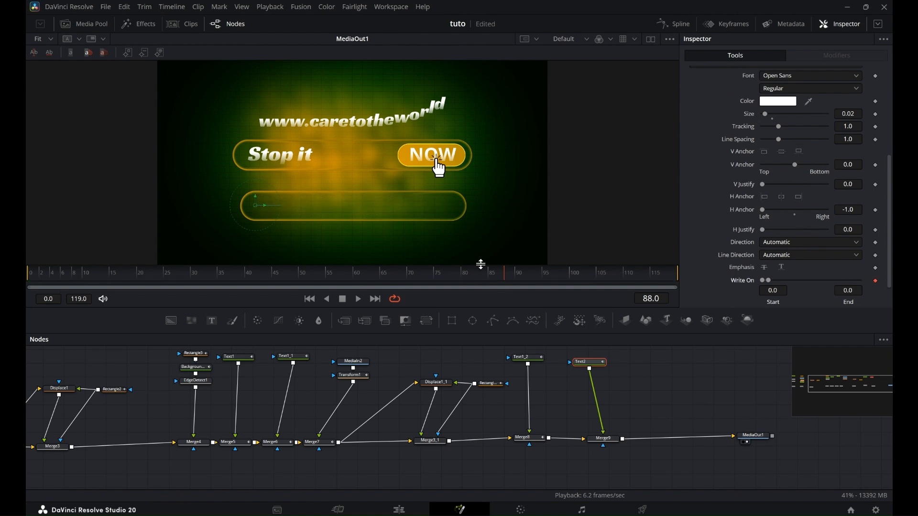
left_click_drag(503, 283, 575, 287)
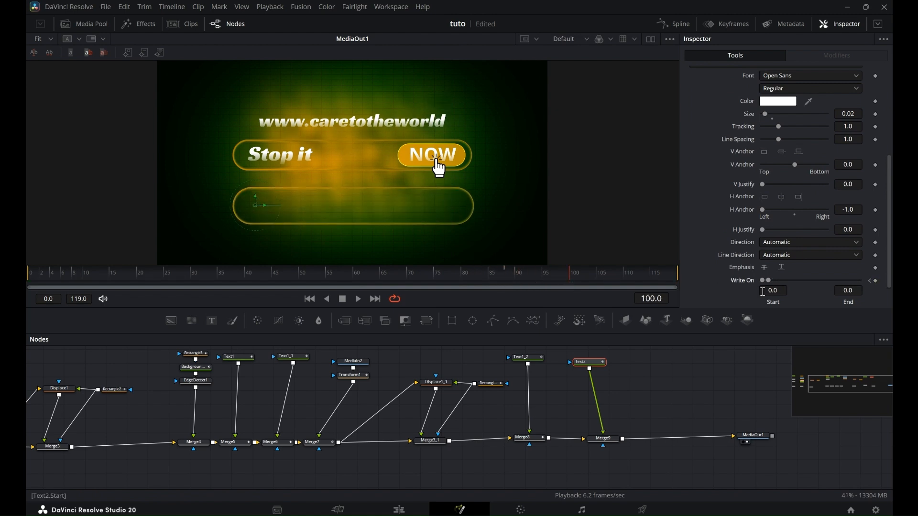
left_click_drag(767, 281, 883, 285)
left_click_drag(573, 282, 28, 287)
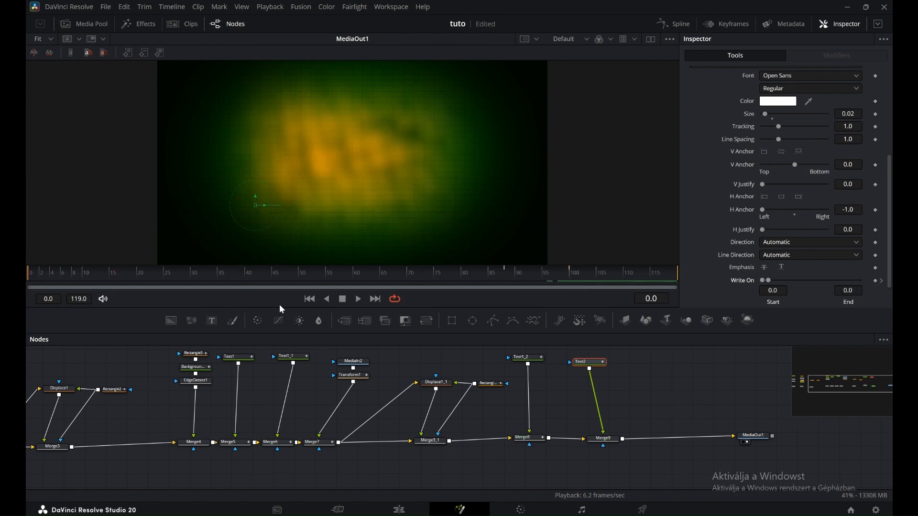